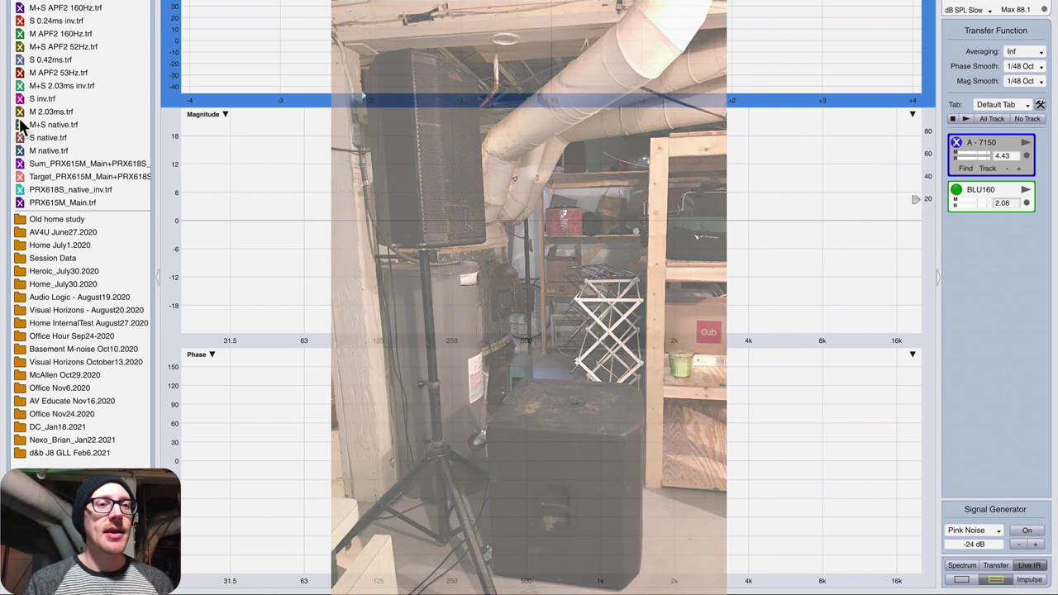
# Preview the M+S native and M+S 2.03ms inv traces, then hide the saved traces.
pyautogui.click(18, 125)
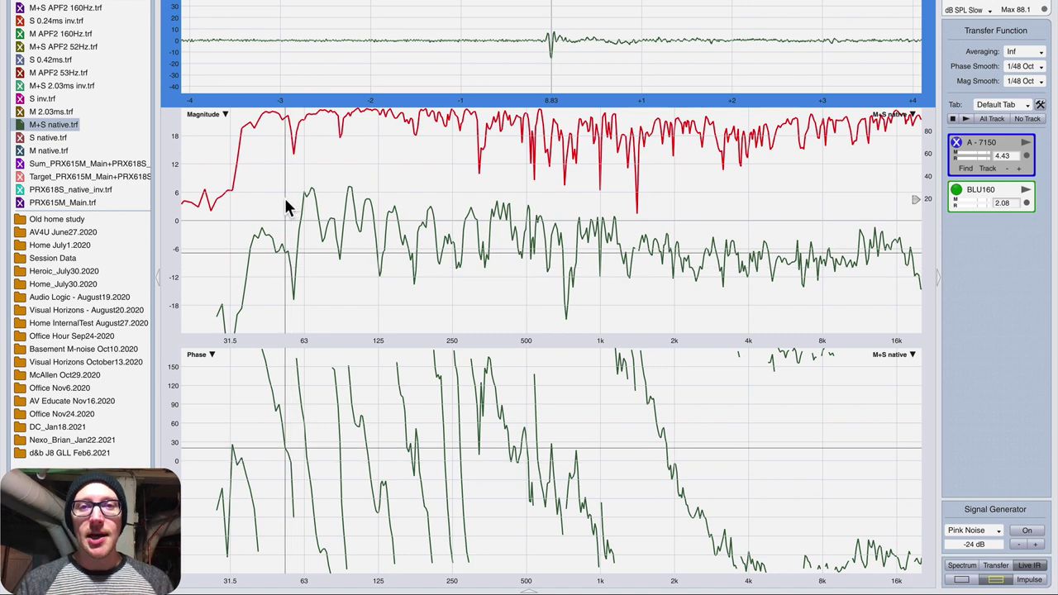
pyautogui.click(23, 87)
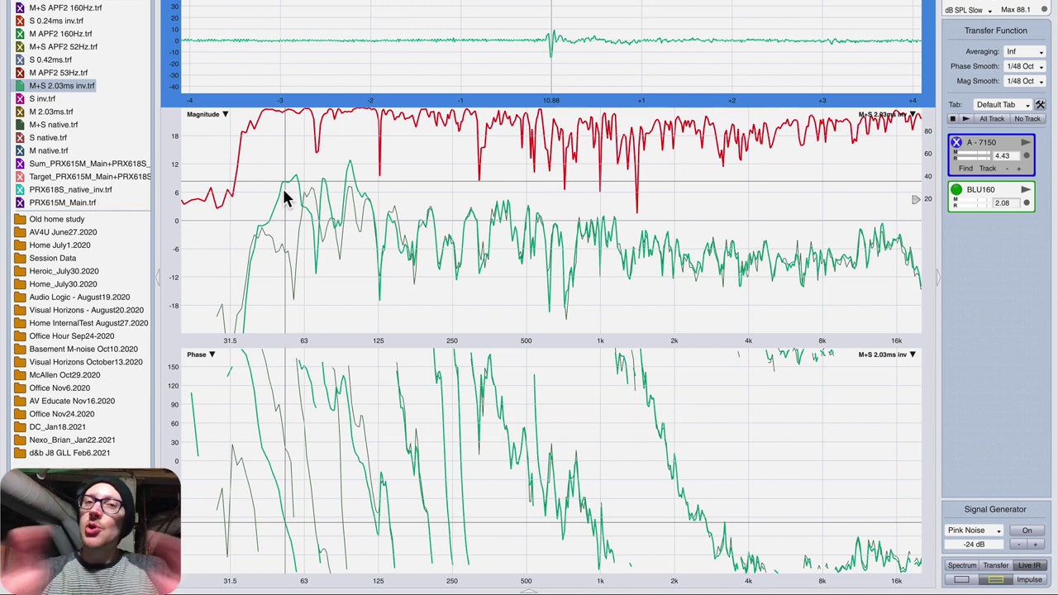
pyautogui.click(21, 125)
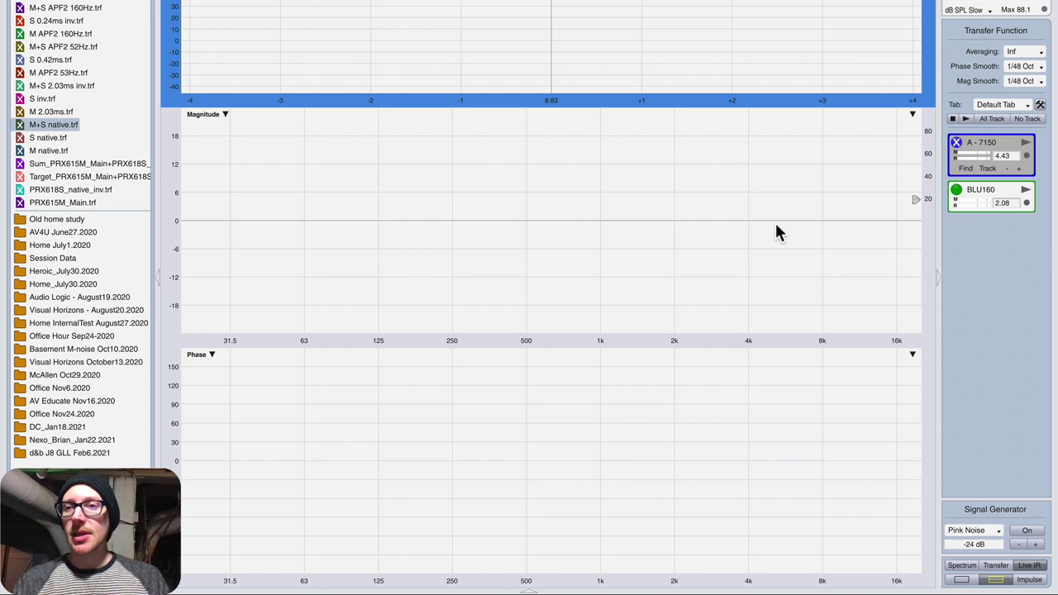
# Start the A-7150 track, toggle M APF2 160Hz on and off, and show M+S native grnd.
pyautogui.click(1025, 143)
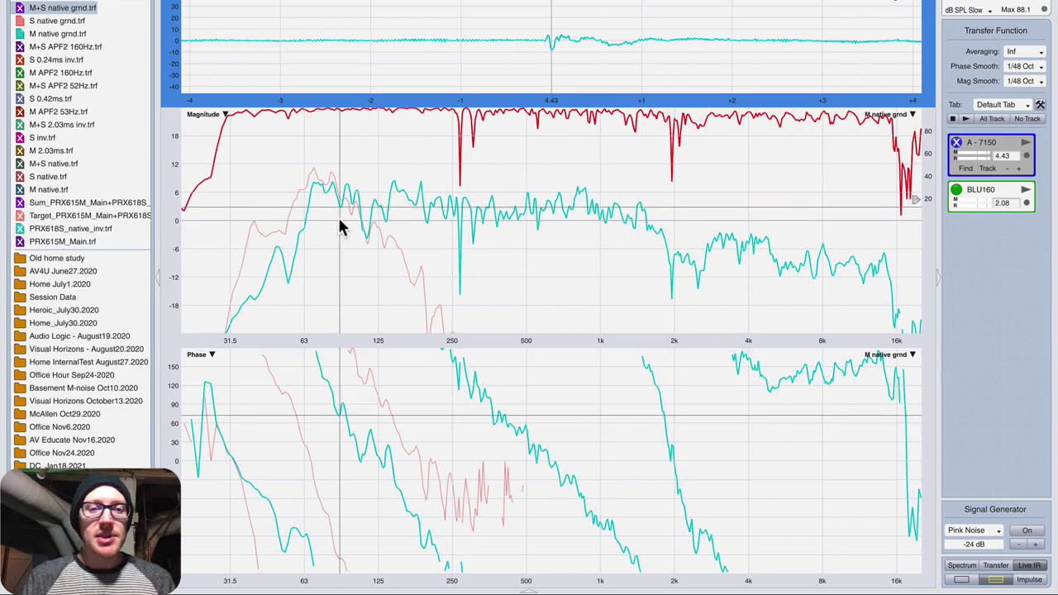
pyautogui.click(20, 73)
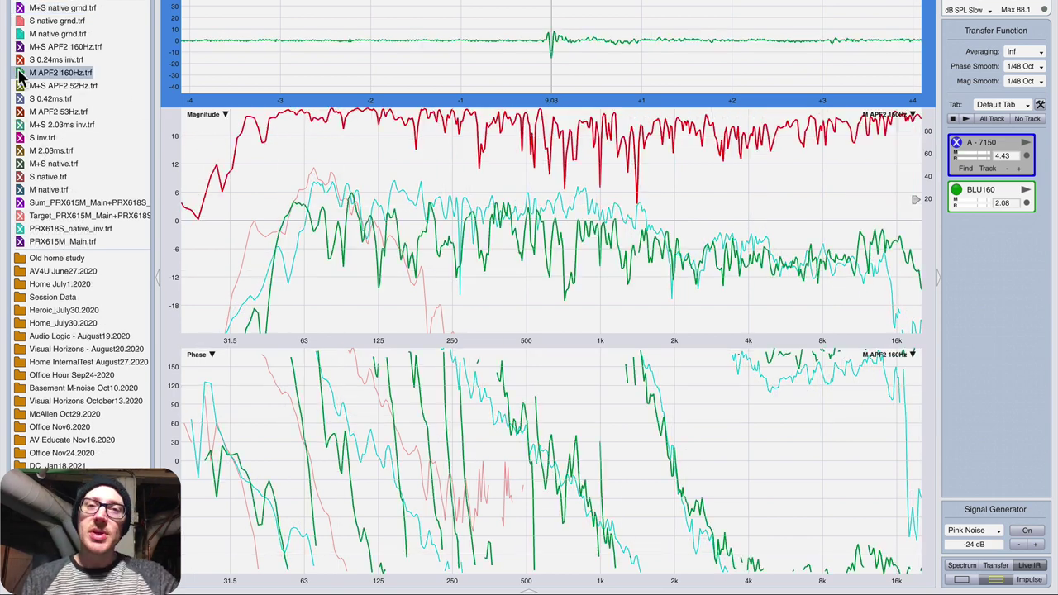
pyautogui.click(20, 73)
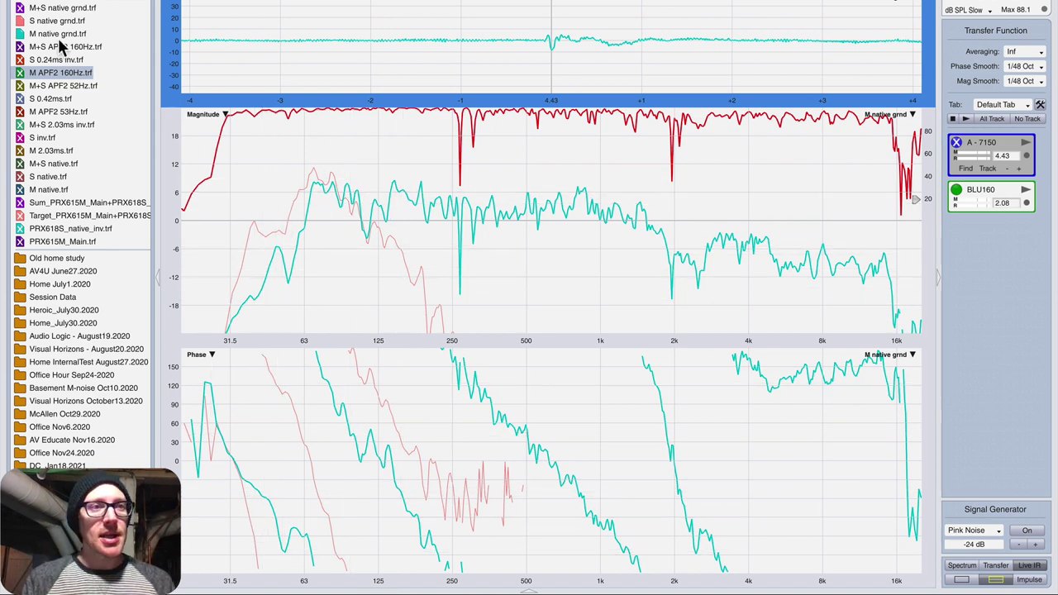
pyautogui.click(21, 9)
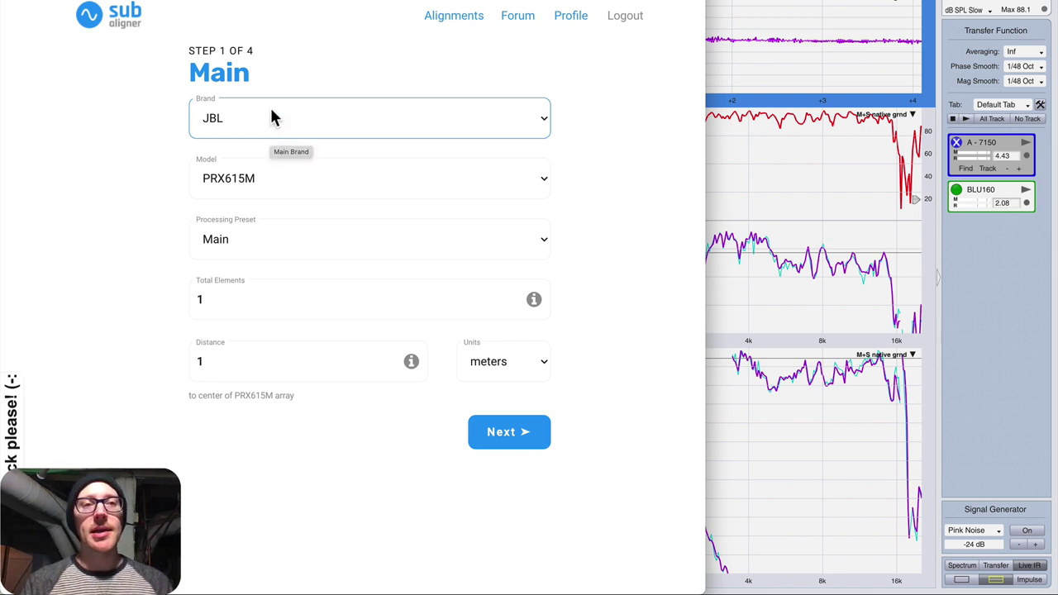
# Enter a JBL PRX615M main and PRX618S native sub, both at 1 m, to get alignment results.
pyautogui.press('Tab')
pyautogui.press('Tab')
pyautogui.click(288, 361)
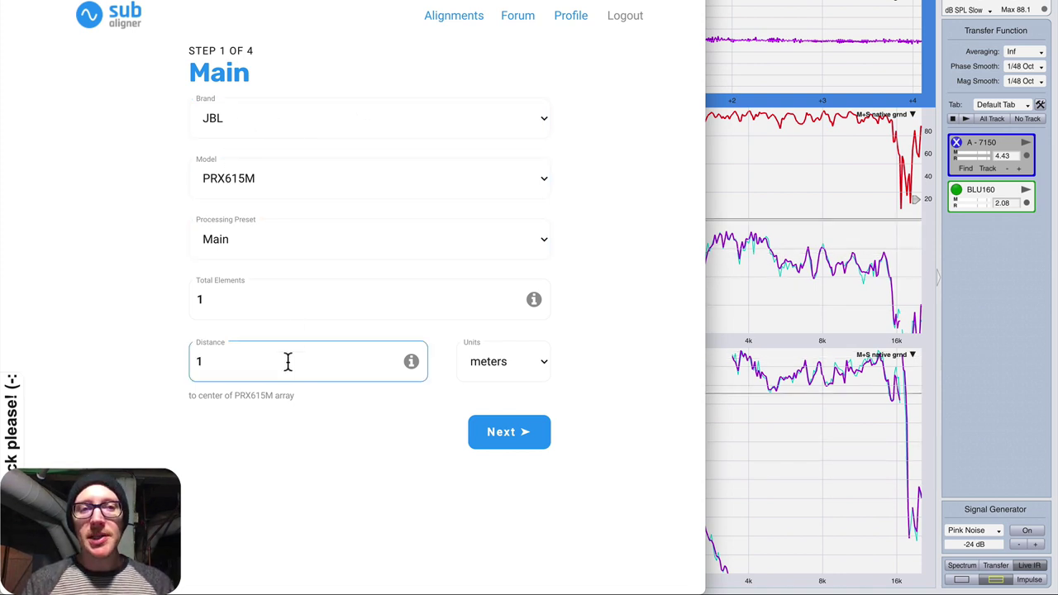
pyautogui.click(503, 432)
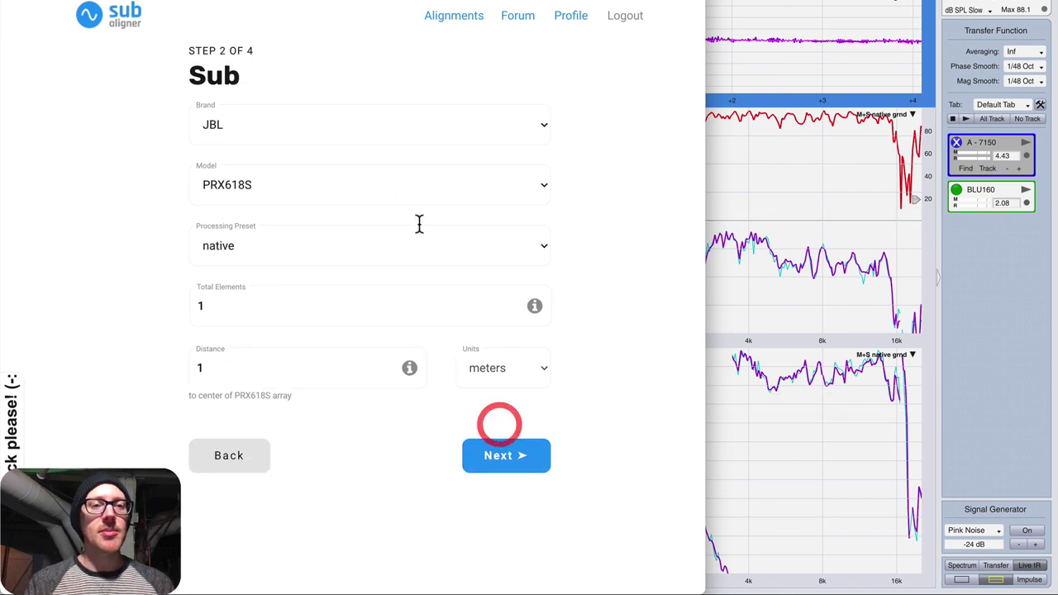
pyautogui.click(309, 363)
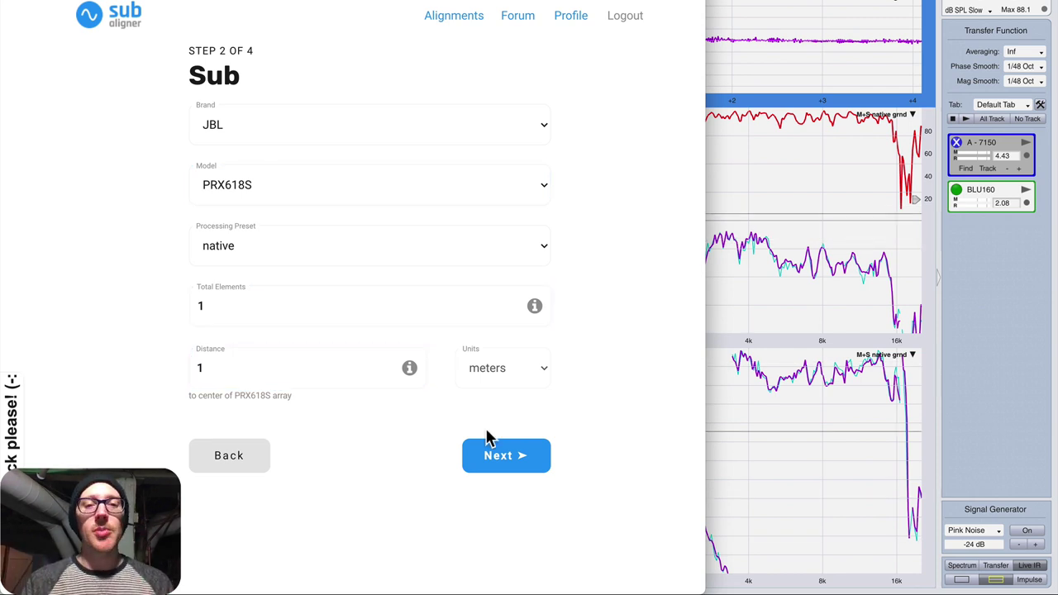
pyautogui.click(526, 465)
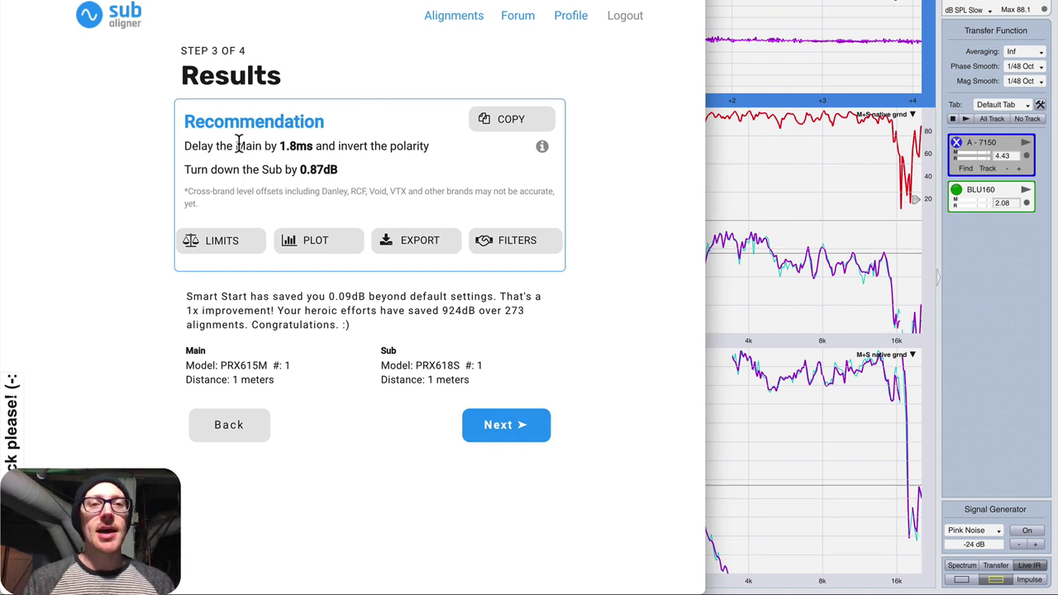
# Highlight the recommended 1.8 ms main delay, then return to Smaart.
pyautogui.doubleClick(284, 147)
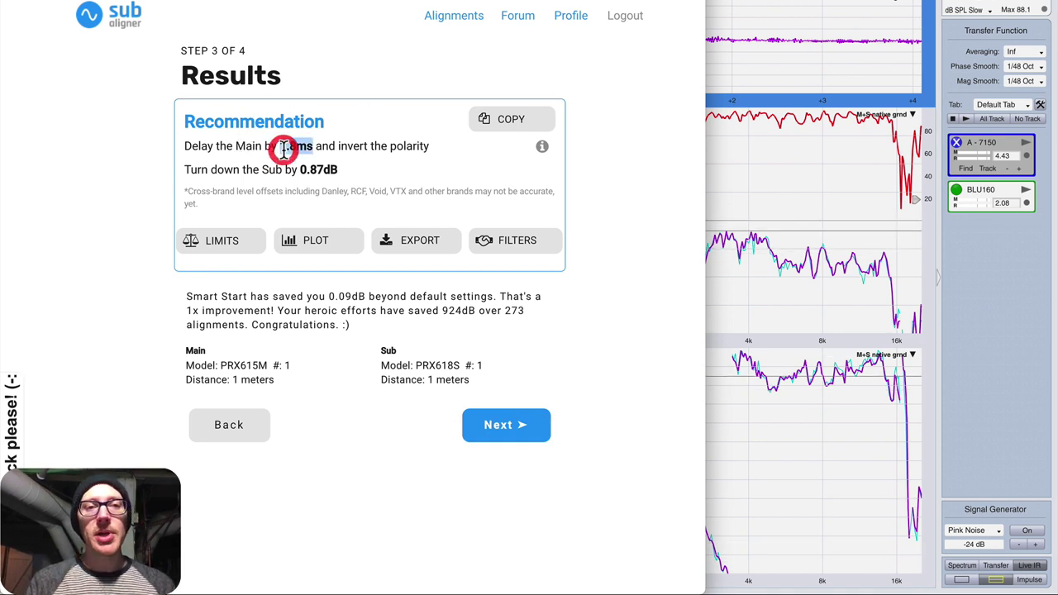
pyautogui.click(350, 148)
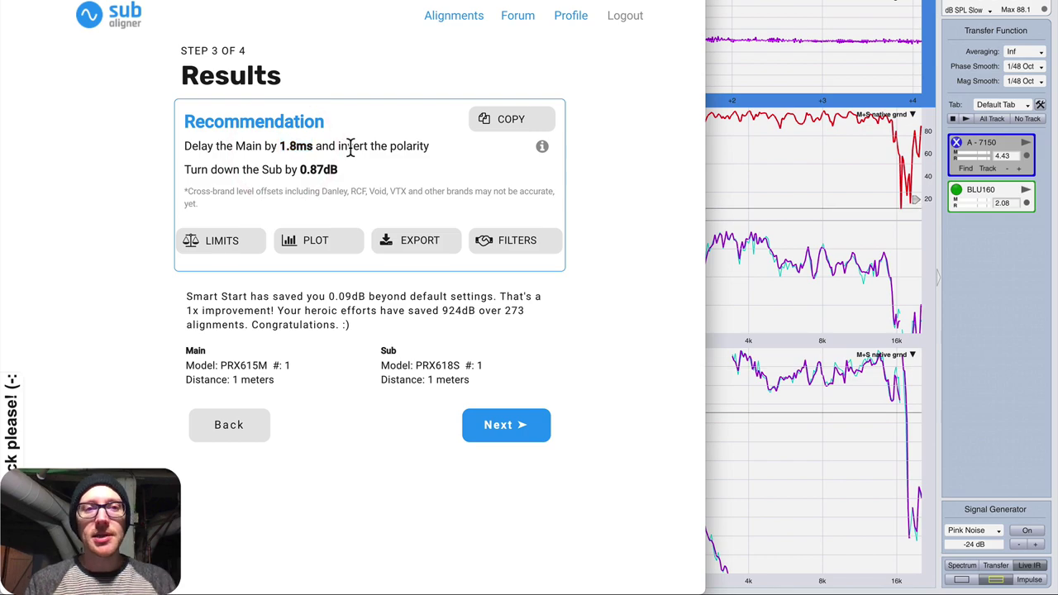
pyautogui.press('super+Tab')
pyautogui.press('super+Tab')
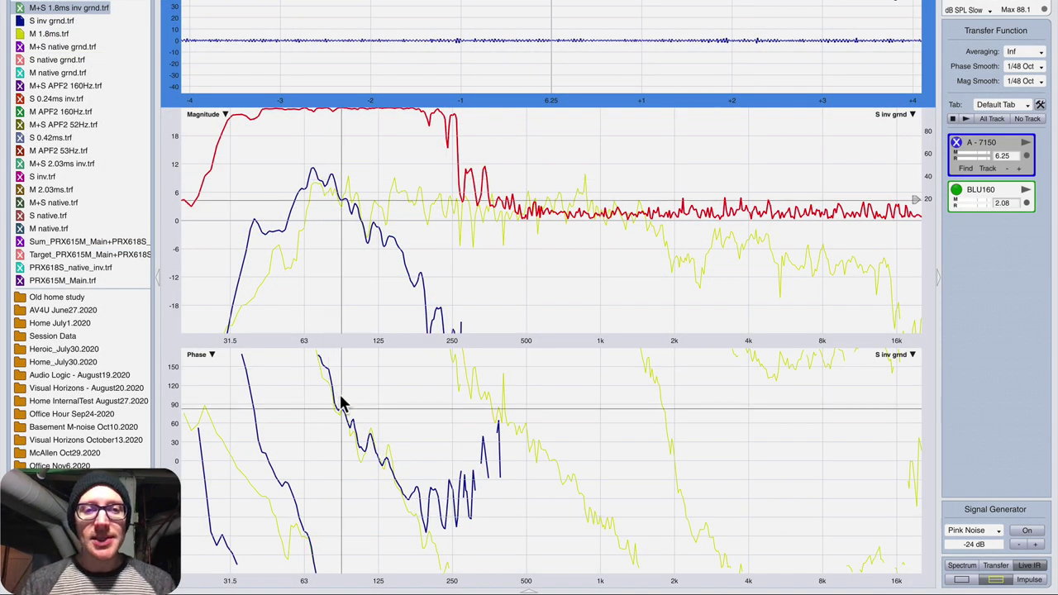
# Rescale the phase graph and overlay M+S 1.8ms inv grnd with M+S native grnd, hiding M 1.8ms and S inv grnd.
pyautogui.click(340, 402)
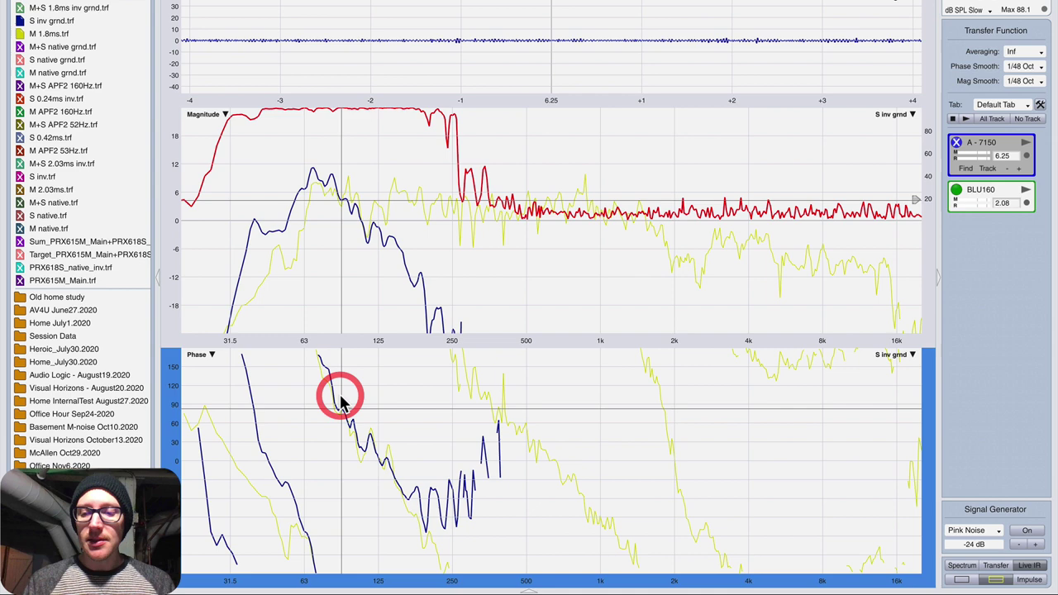
pyautogui.scroll(3, 342, 402)
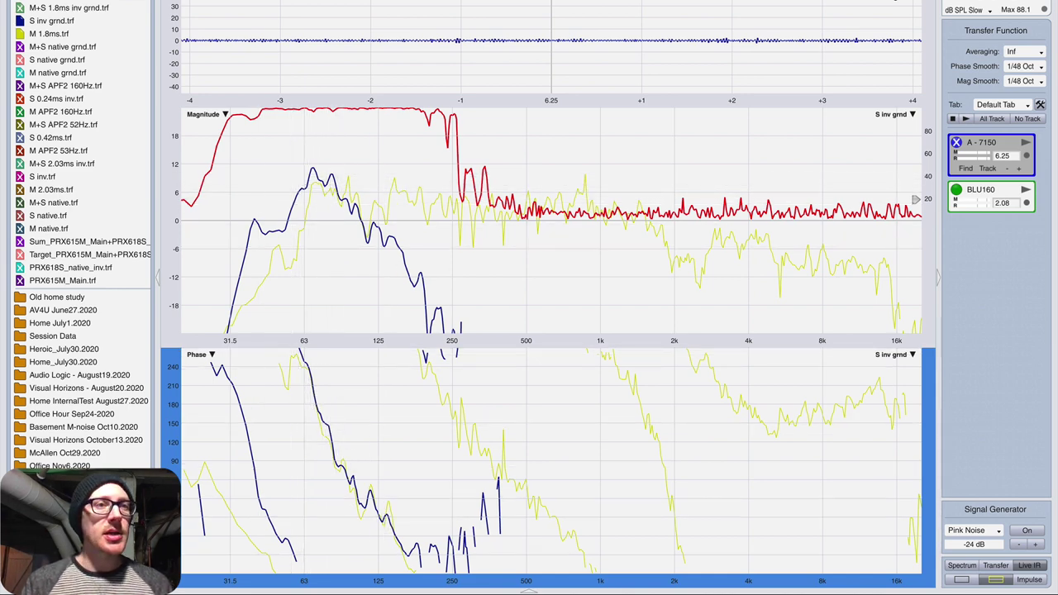
pyautogui.click(37, 8)
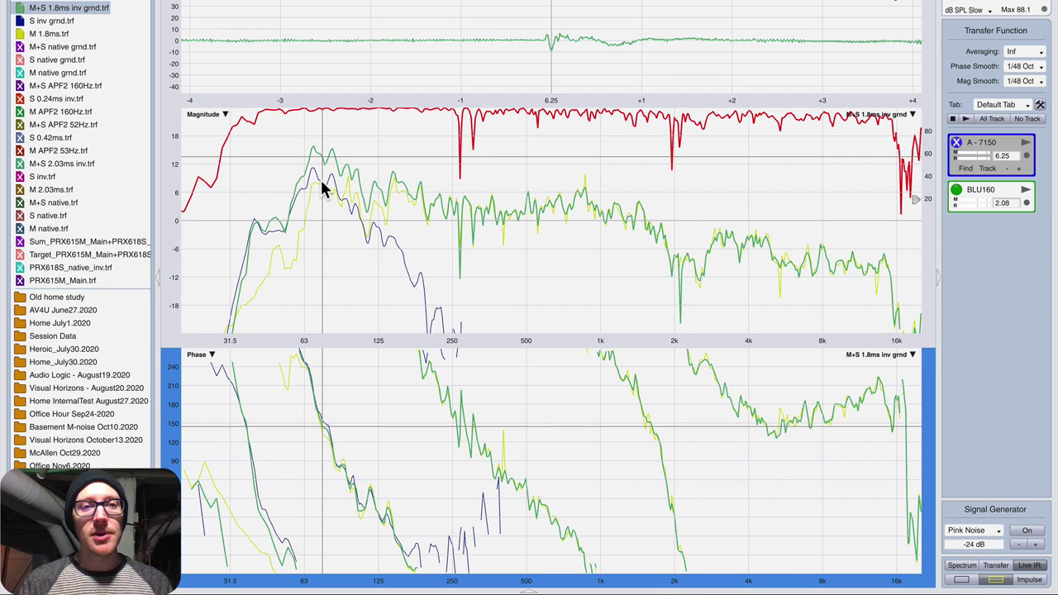
pyautogui.click(18, 33)
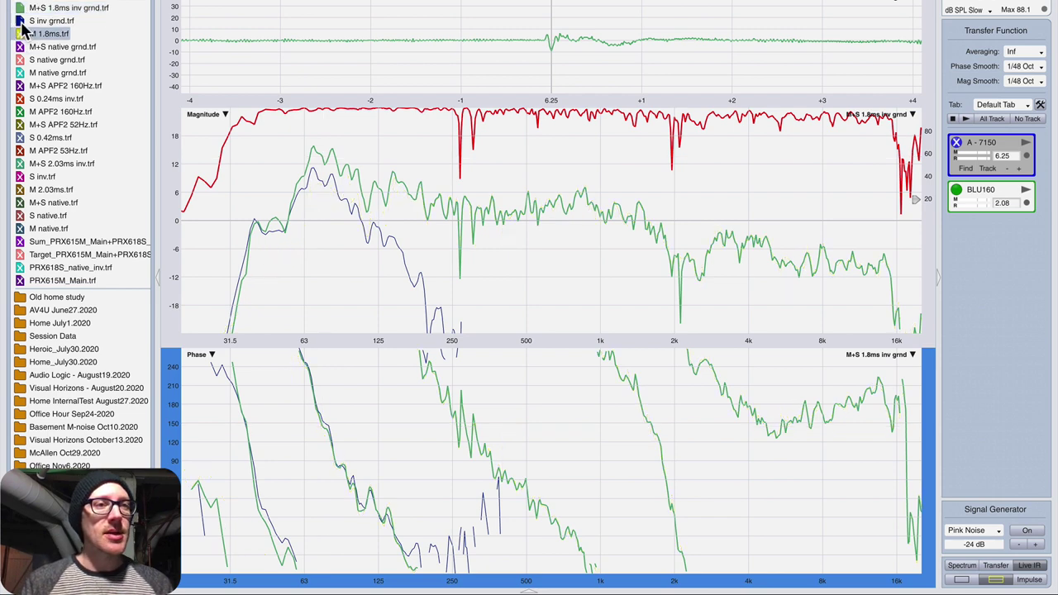
pyautogui.click(20, 21)
pyautogui.click(20, 48)
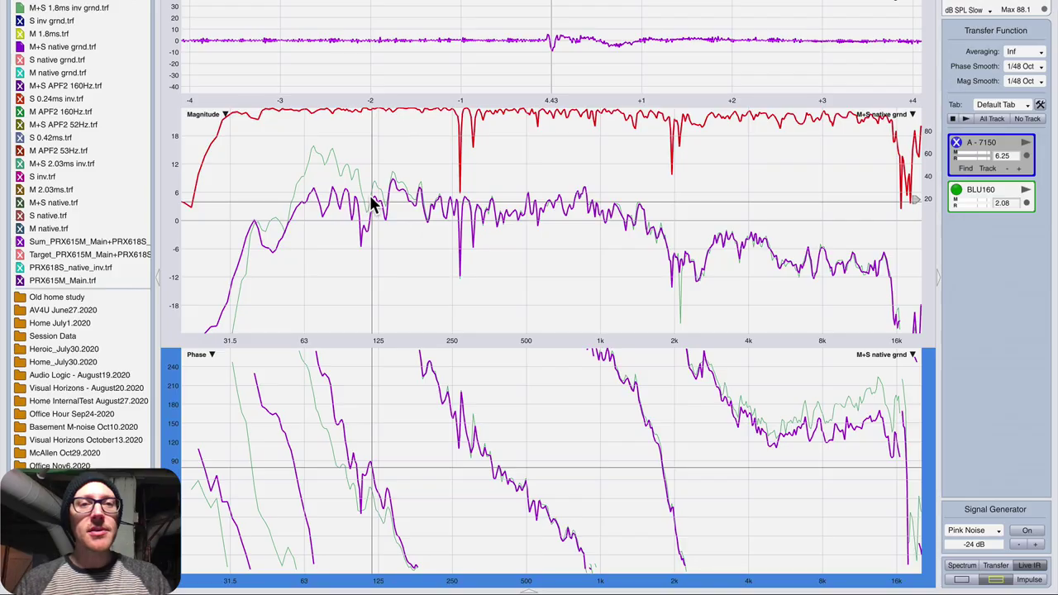
# Return to the Sub Aligner results and highlight the 'Delay the Main by 1.8ms' recommendation.
pyautogui.press('super+Tab')
pyautogui.click(407, 264)
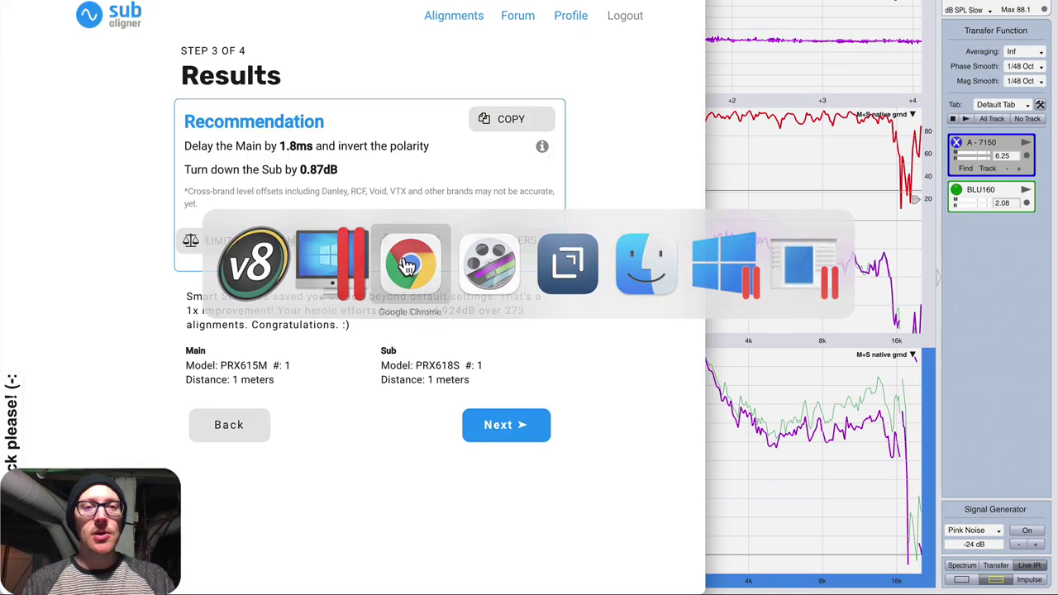
pyautogui.tripleClick(308, 149)
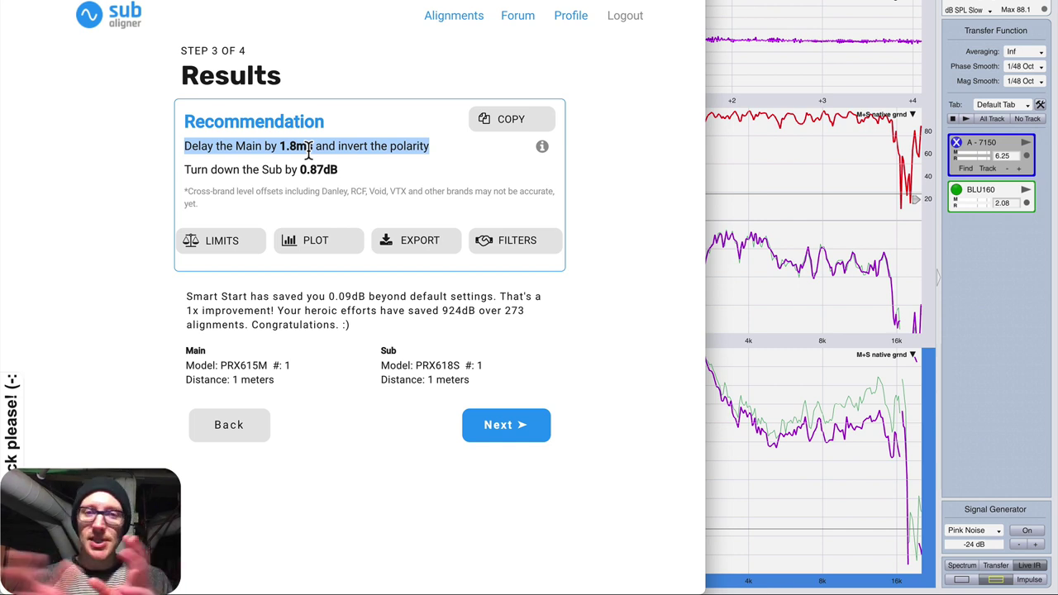
pyautogui.click(351, 164)
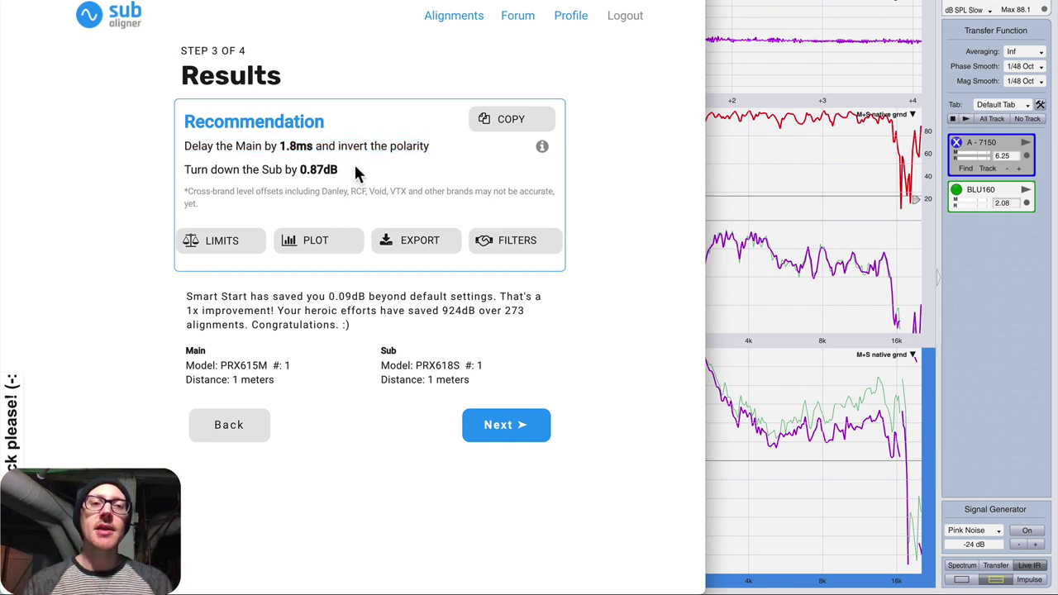
# Open the experimental filter suggestions and highlight all three filters.
pyautogui.click(509, 243)
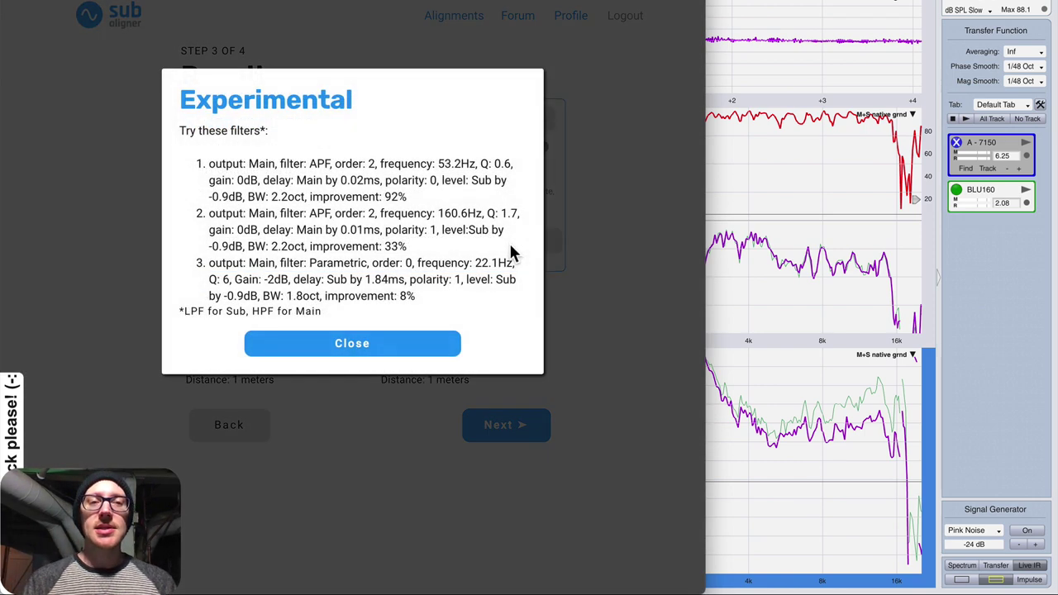
pyautogui.doubleClick(264, 100)
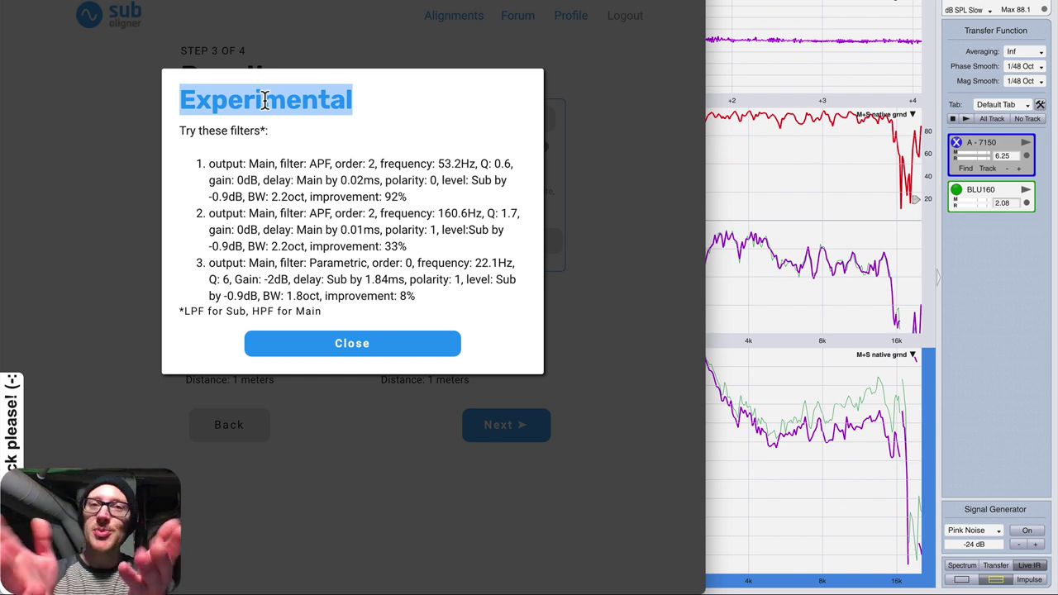
pyautogui.doubleClick(218, 163)
pyautogui.moveTo(251, 180); pyautogui.dragTo(355, 280)
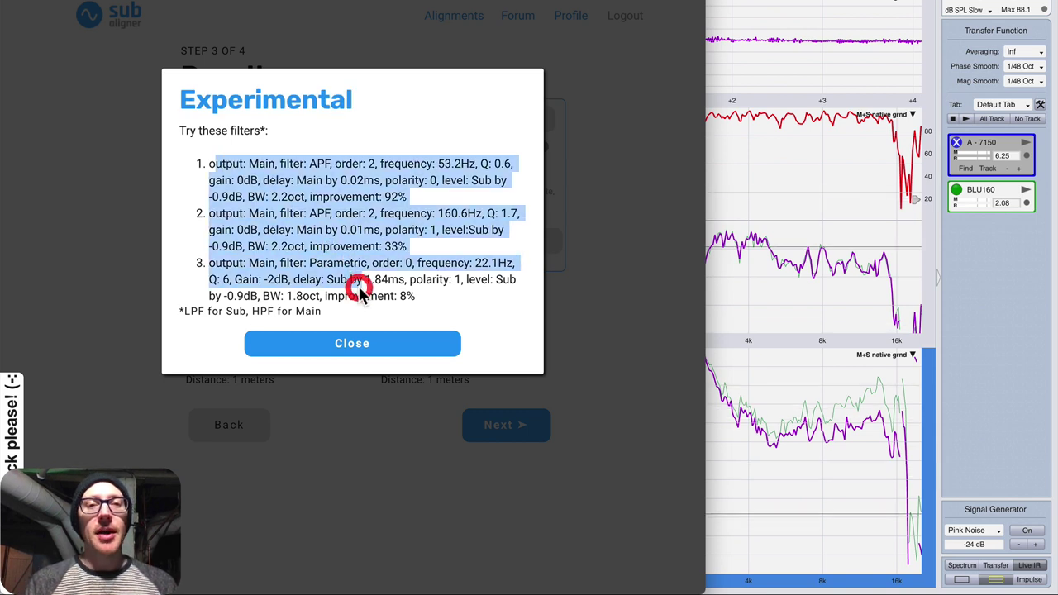
pyautogui.click(367, 170)
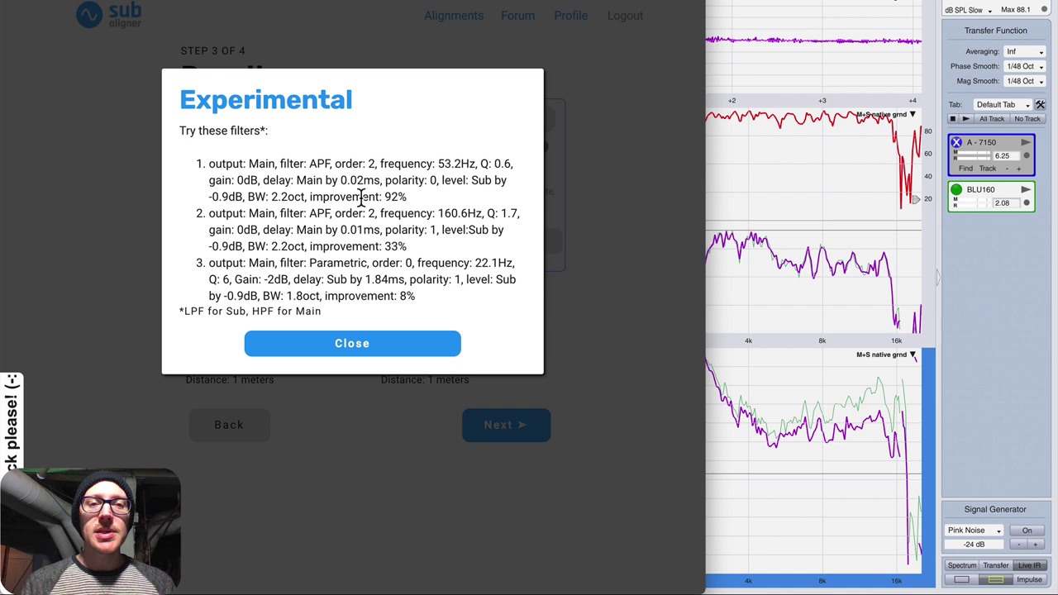
# Highlight filter 1's 92% improvement and its 0.02 ms Main delay for the 53.2 Hz all-pass.
pyautogui.moveTo(311, 196); pyautogui.dragTo(408, 192)
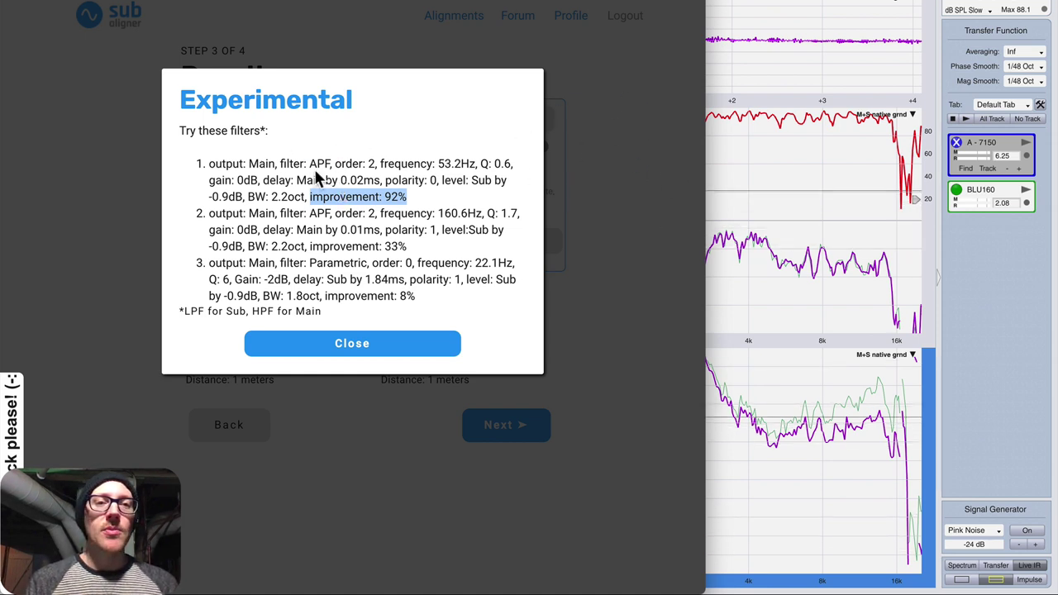
pyautogui.moveTo(296, 179); pyautogui.dragTo(389, 180)
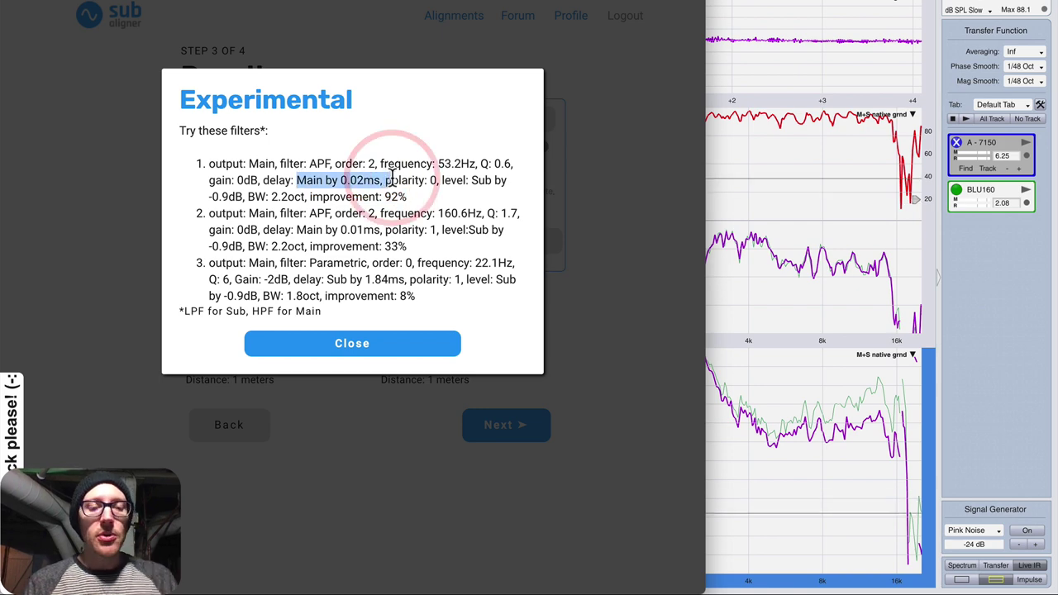
pyautogui.click(627, 241)
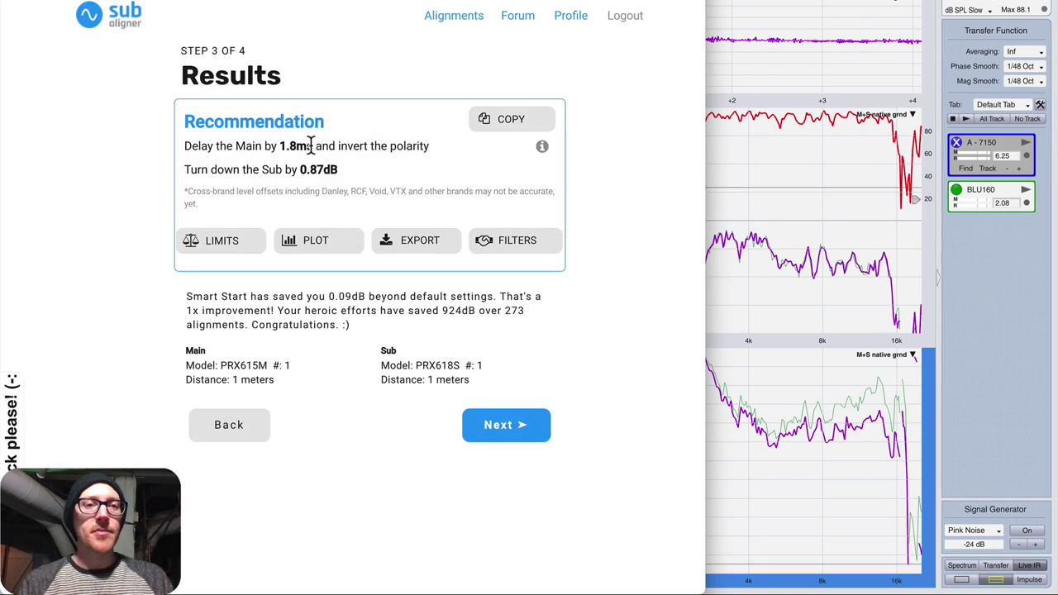
pyautogui.click(501, 249)
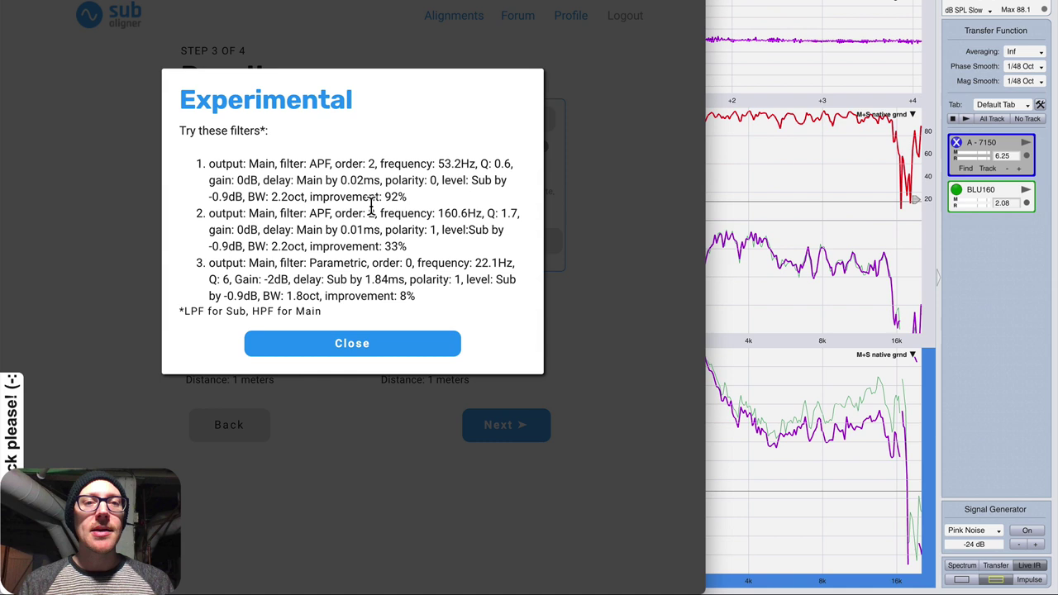
pyautogui.doubleClick(353, 181)
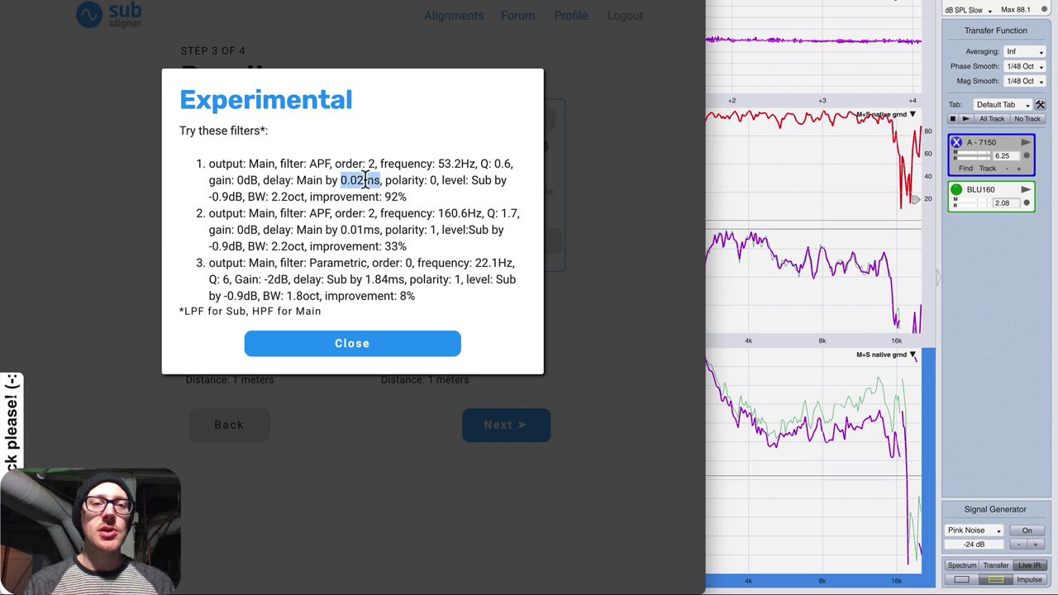
pyautogui.click(353, 181)
pyautogui.doubleClick(353, 181)
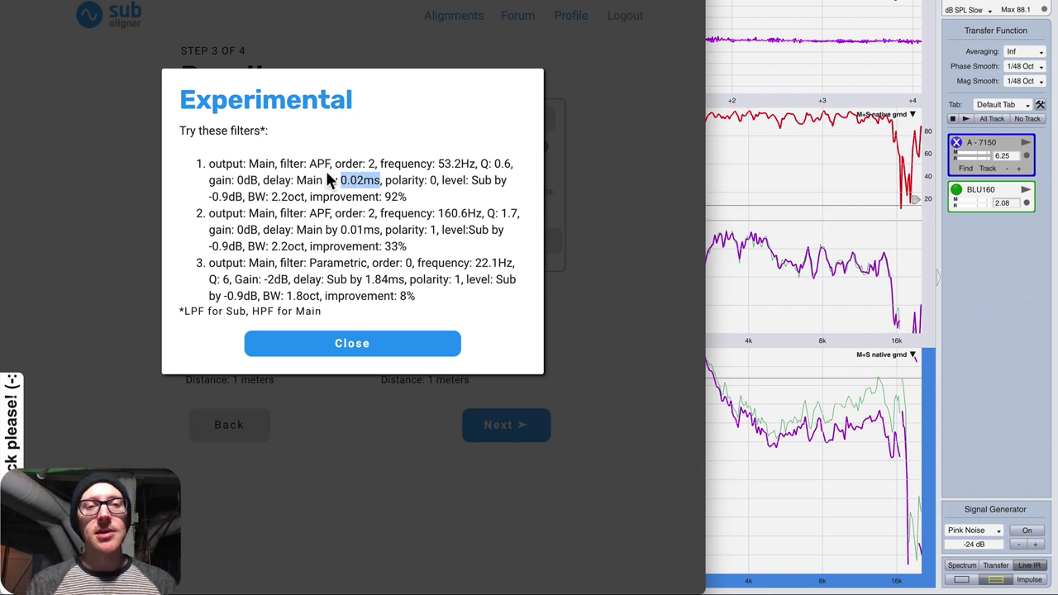
pyautogui.click(339, 174)
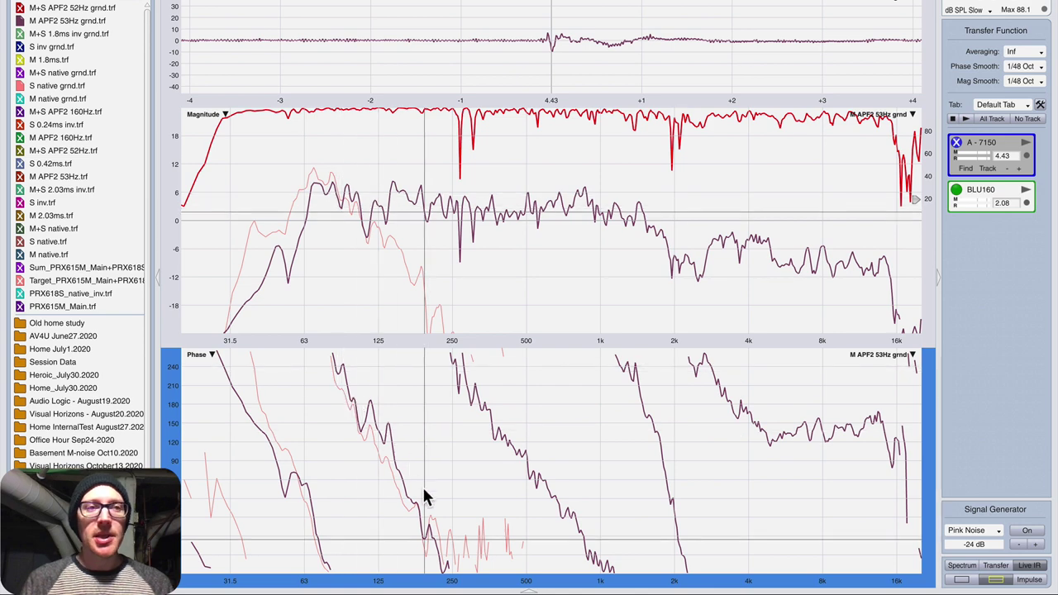
# Show the stored S native grnd trace on the magnitude and phase graphs.
pyautogui.click(23, 86)
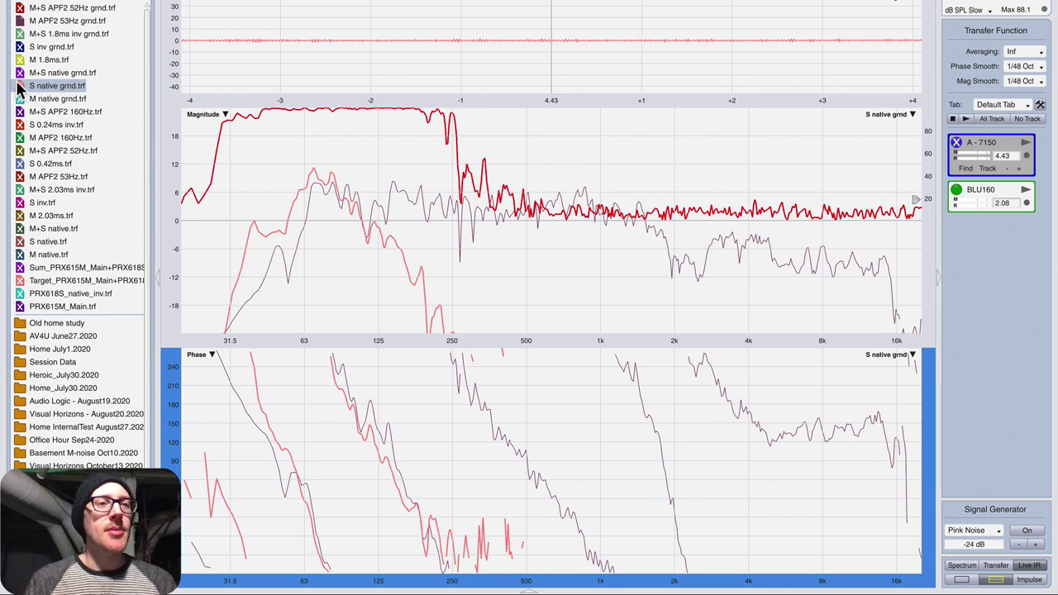
# Show the M+S APF2 52Hz, S native, M APF2 53Hz and M+S 1.8ms inv grnd traces.
pyautogui.click(22, 10)
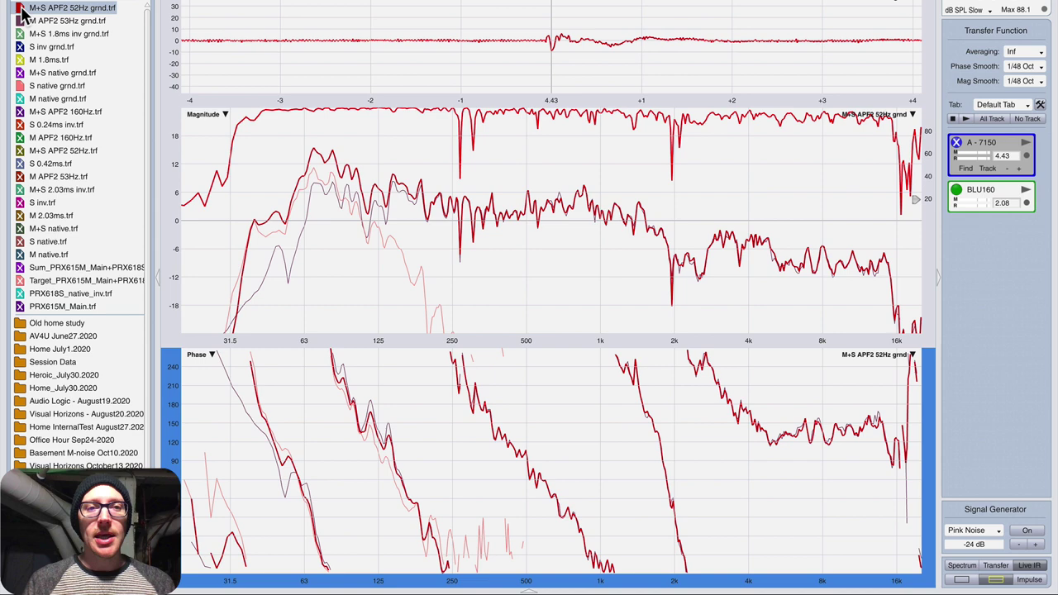
pyautogui.click(23, 82)
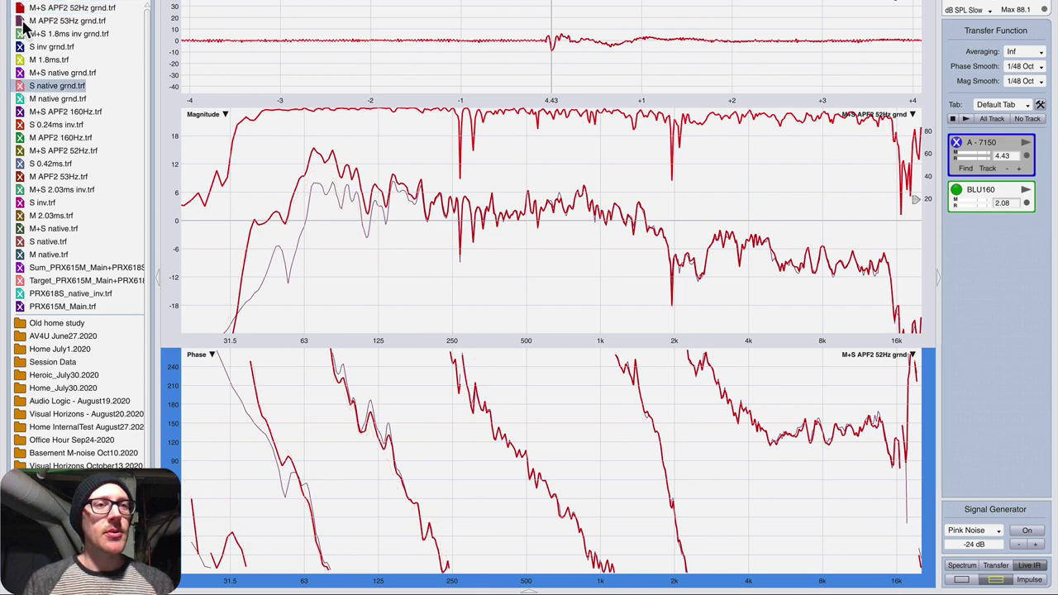
pyautogui.click(23, 25)
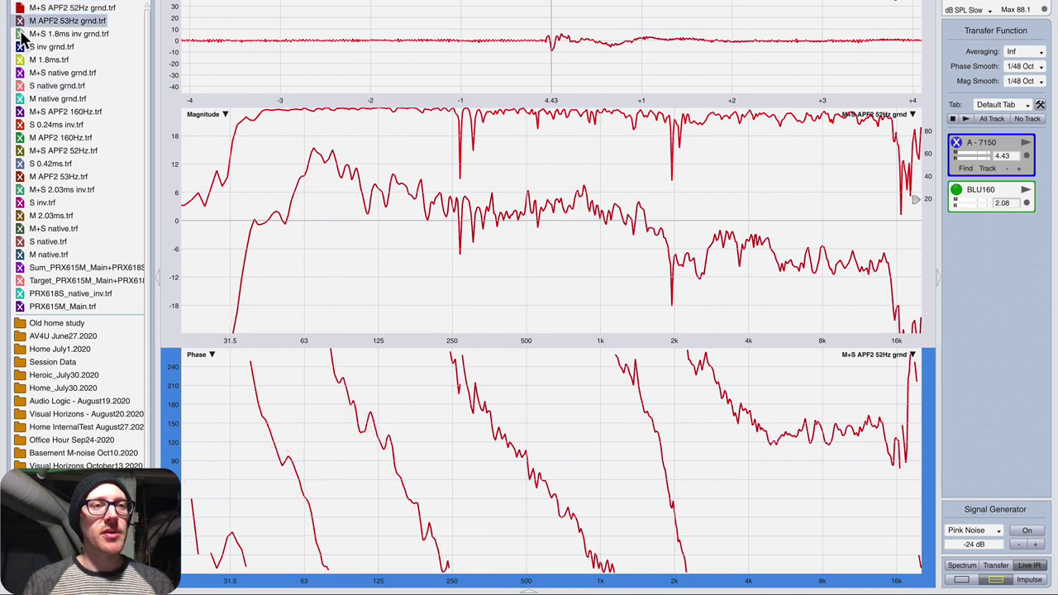
pyautogui.click(23, 35)
# Toggle the green M+S 1.8ms inv grnd trace on and off against the red all-pass traces.
pyautogui.click(22, 23)
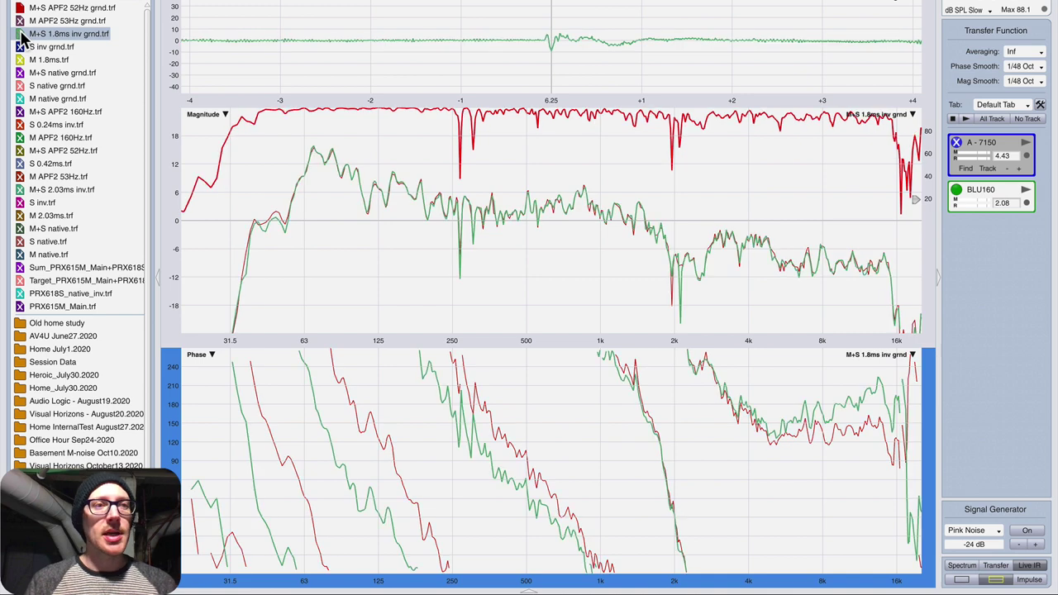
pyautogui.click(23, 35)
pyautogui.click(23, 23)
pyautogui.click(23, 35)
pyautogui.click(22, 35)
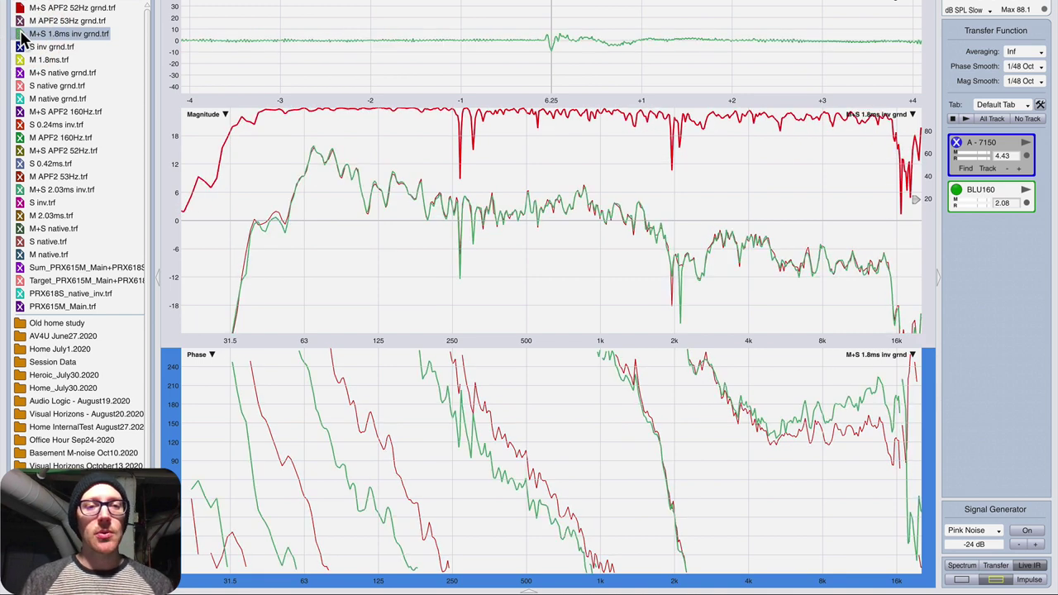
pyautogui.click(22, 35)
pyautogui.click(22, 34)
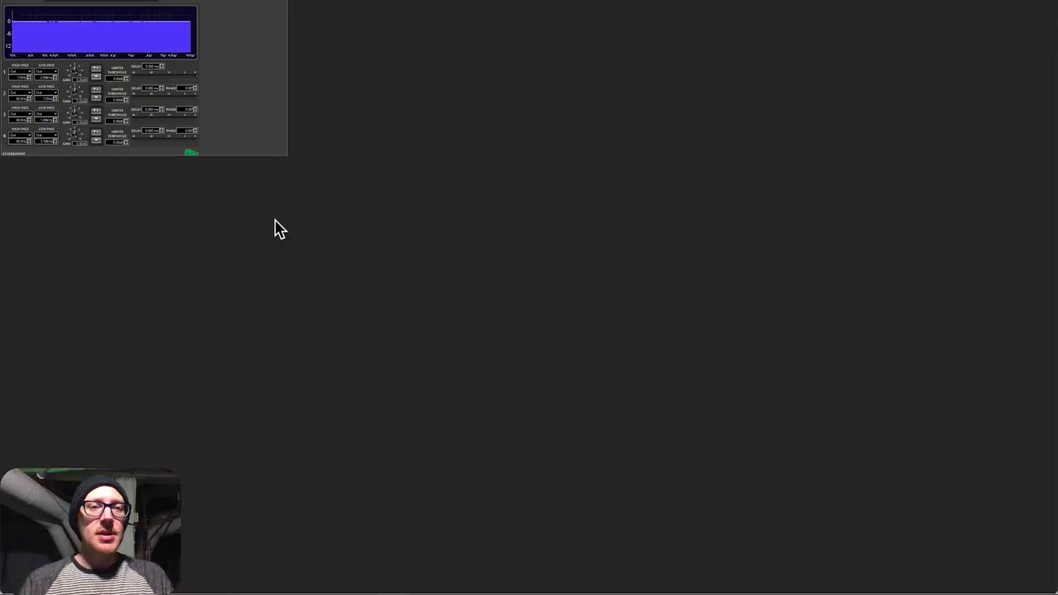
# Highlight the second suggestion, a 160.6 Hz all-pass on Main, then return to Smaart.
pyautogui.press('super+Tab')
pyautogui.press('super+Tab')
pyautogui.press('super+Tab')
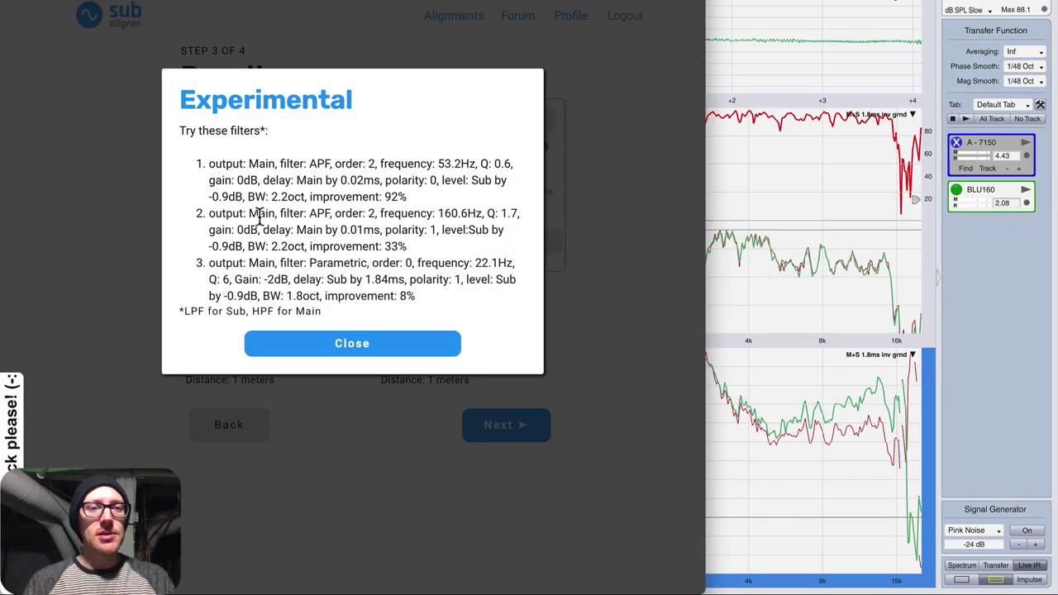
pyautogui.moveTo(221, 213); pyautogui.dragTo(432, 248)
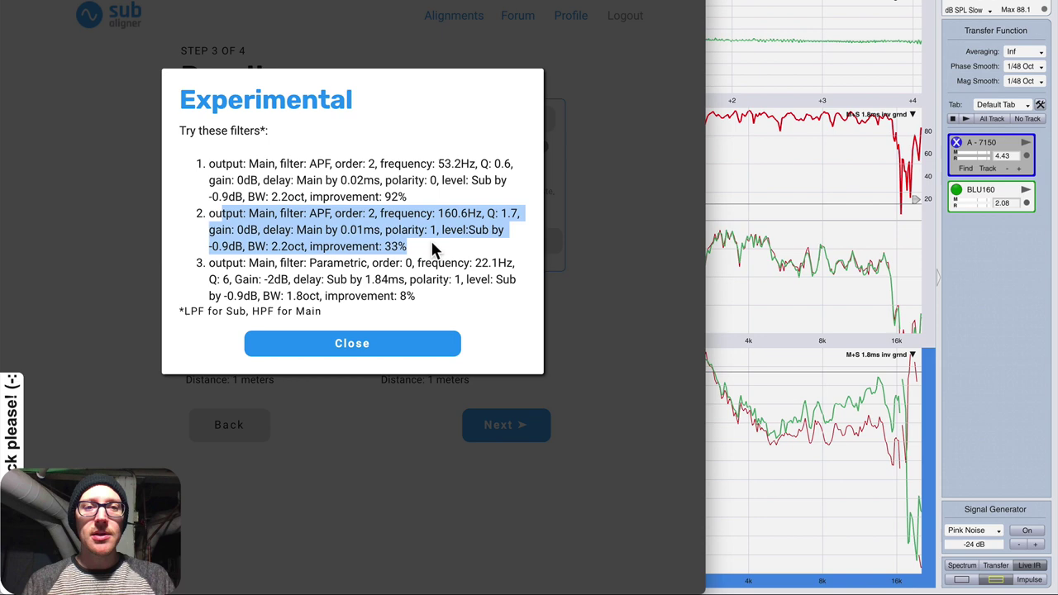
pyautogui.click(436, 226)
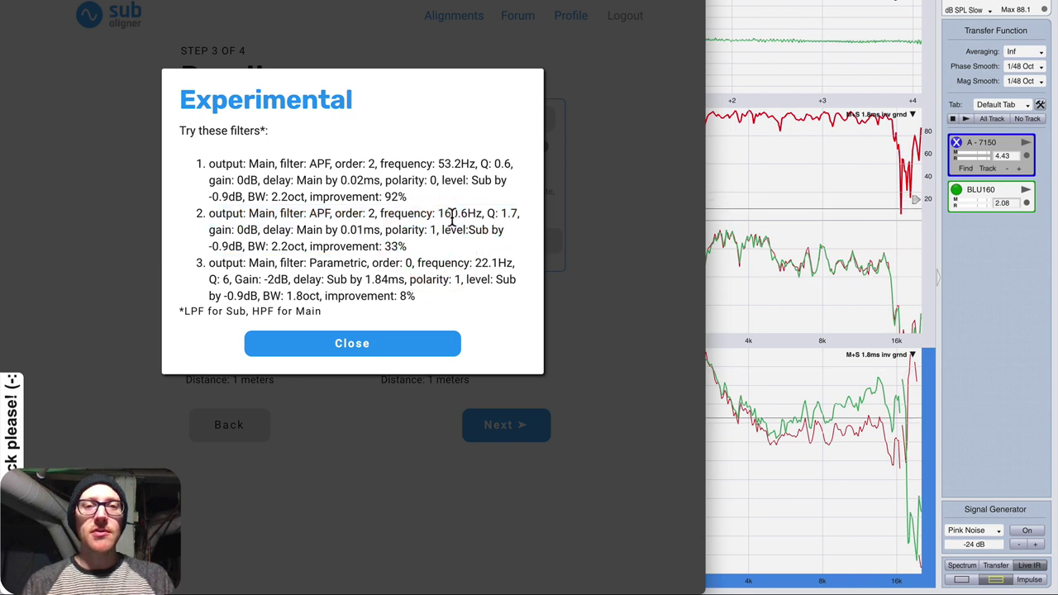
pyautogui.doubleClick(452, 213)
pyautogui.press('super+Tab')
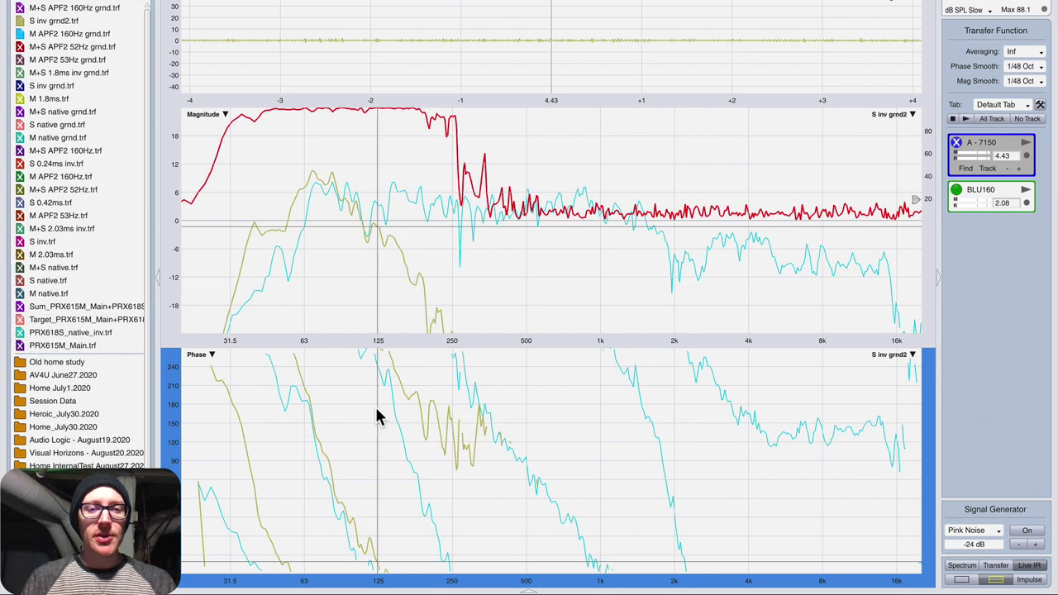
# Adjust the phase graph range and overlay M+S APF2 160Hz, APF2 52Hz and 1.8ms inv grnd traces.
pyautogui.scroll(-4, 376, 416)
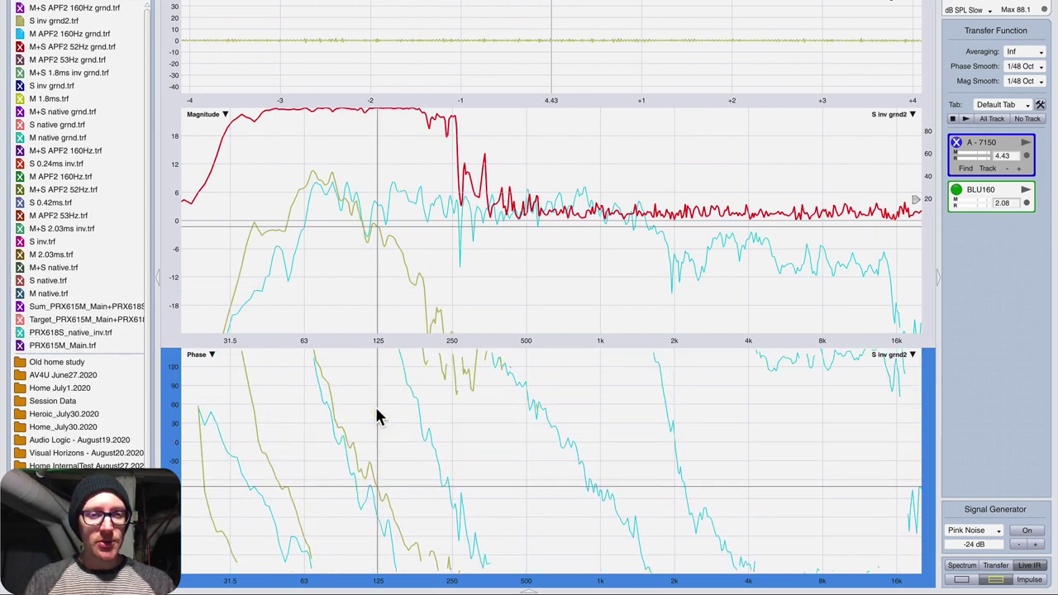
pyautogui.scroll(4, 376, 416)
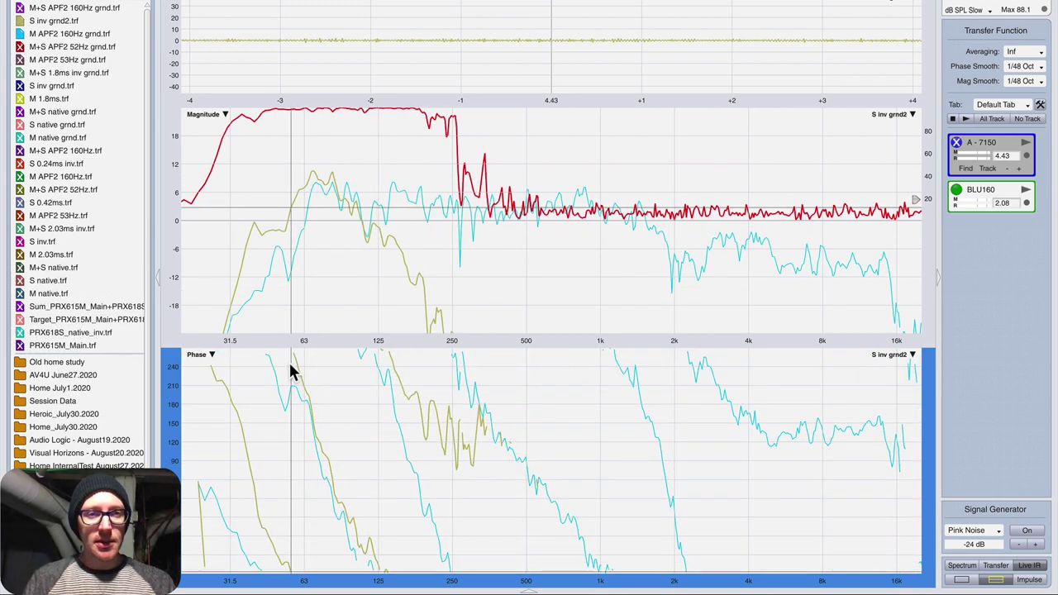
pyautogui.click(343, 500)
pyautogui.scroll(-2, 347, 502)
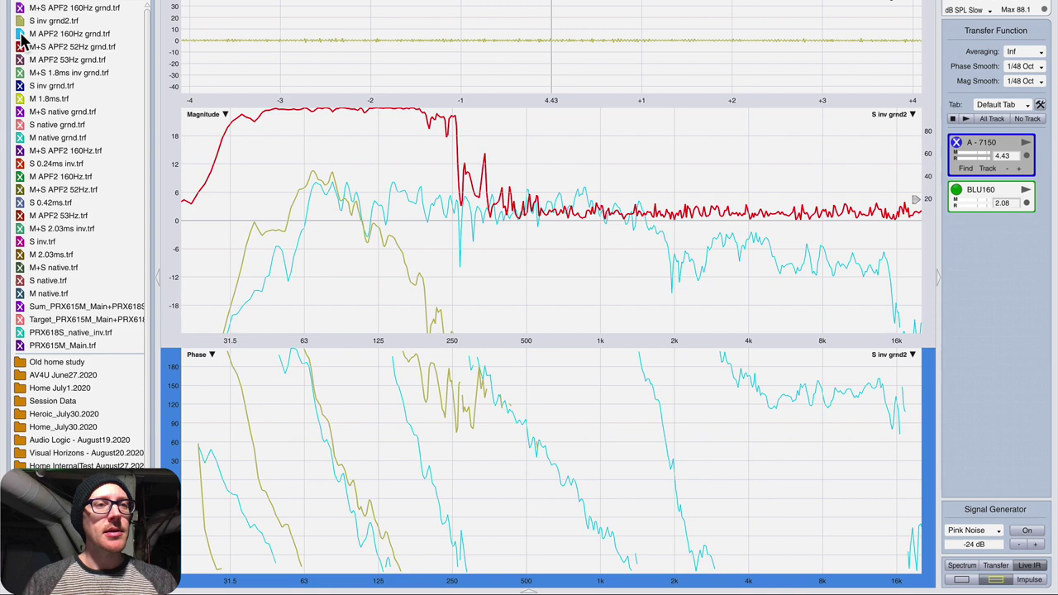
pyautogui.click(32, 10)
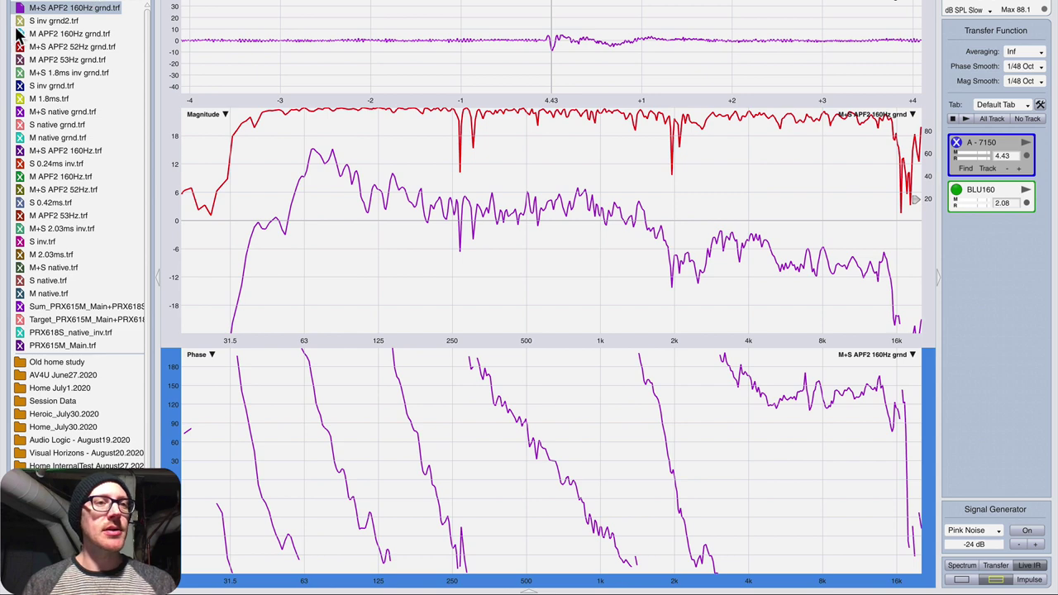
pyautogui.click(22, 47)
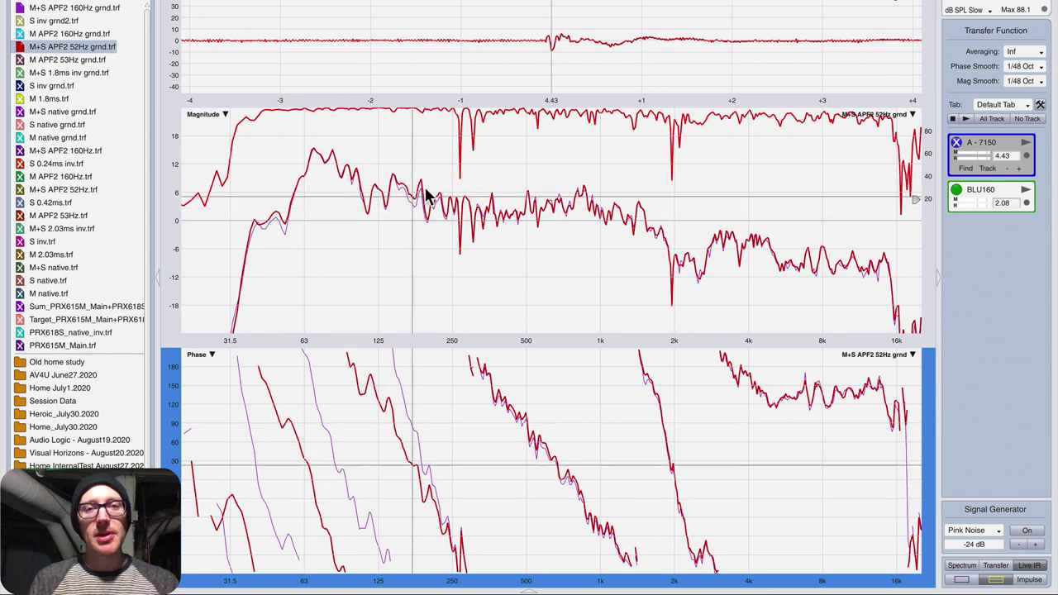
pyautogui.click(22, 74)
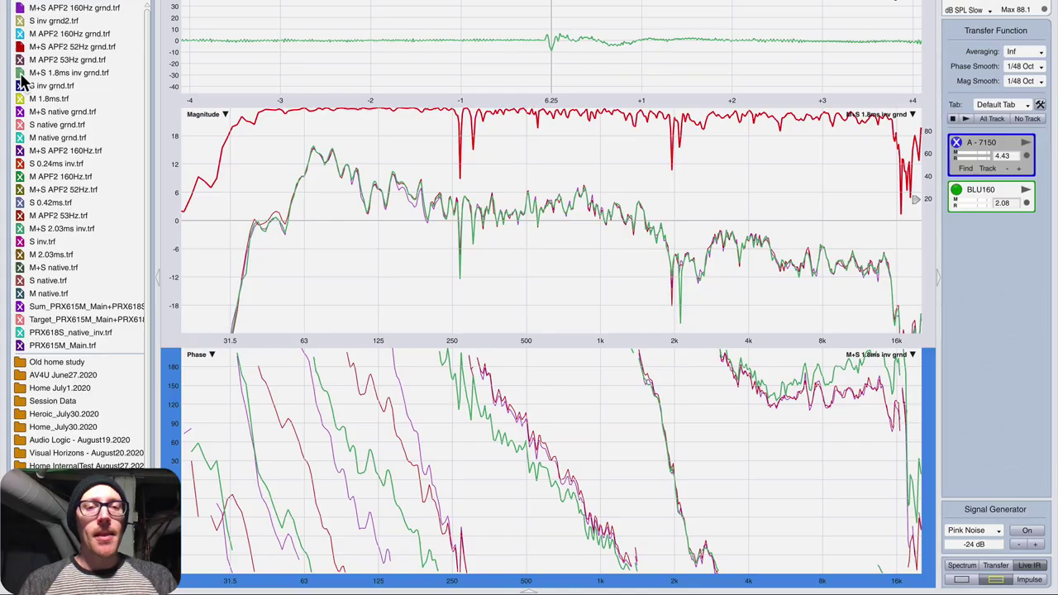
# Close the Experimental dialog, advance to Step 4 Listen, then return to Smaart.
pyautogui.press('super+Tab')
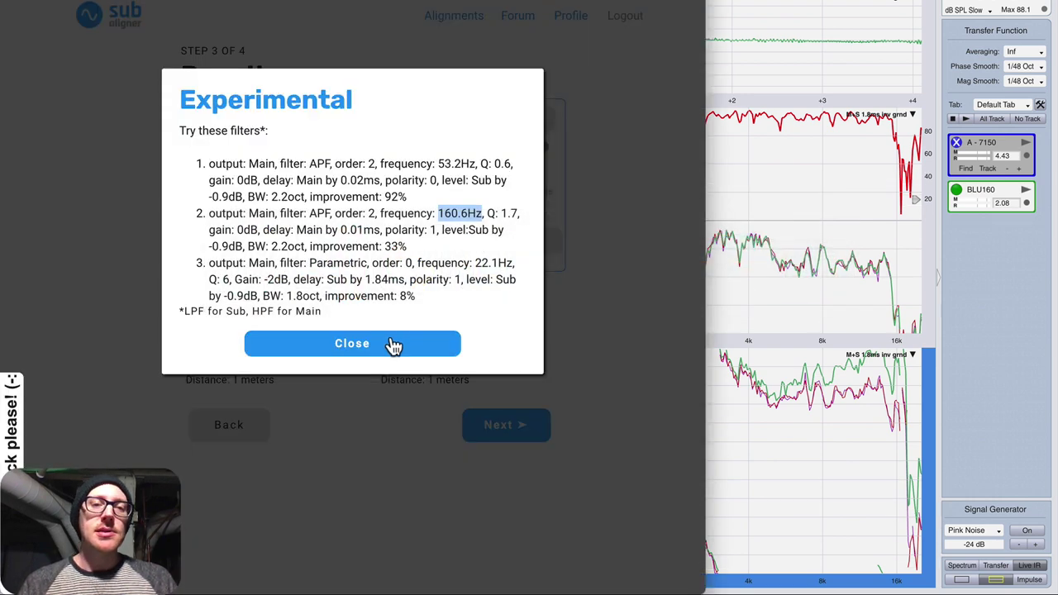
pyautogui.click(393, 345)
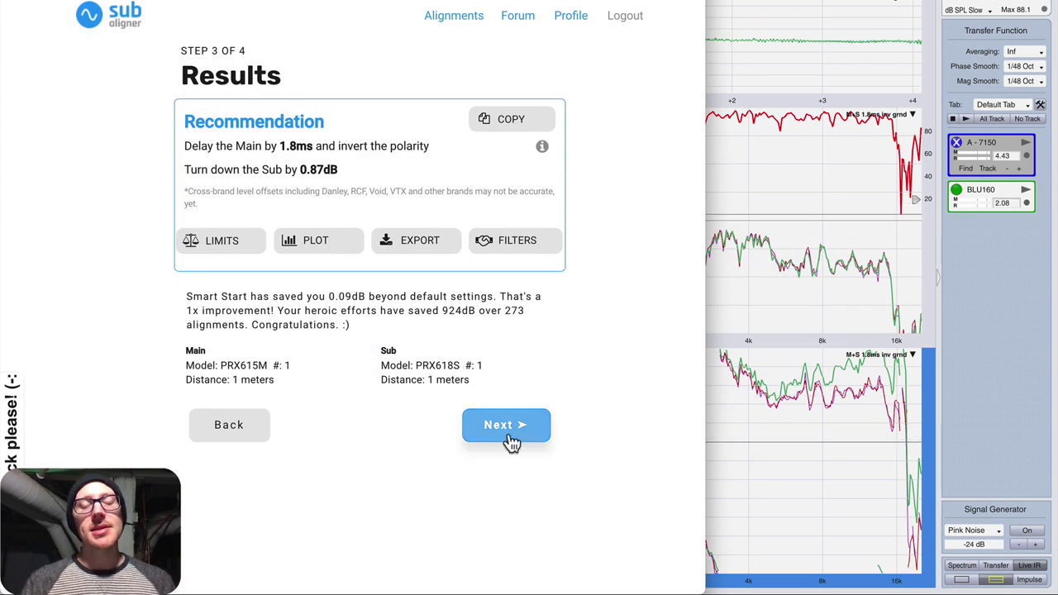
pyautogui.click(510, 439)
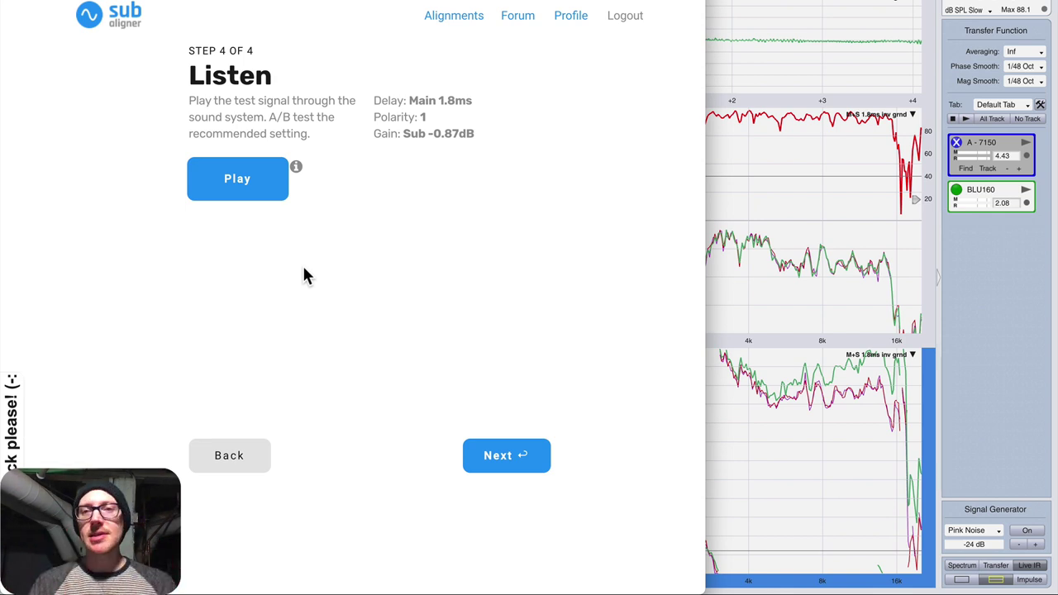
pyautogui.click(772, 289)
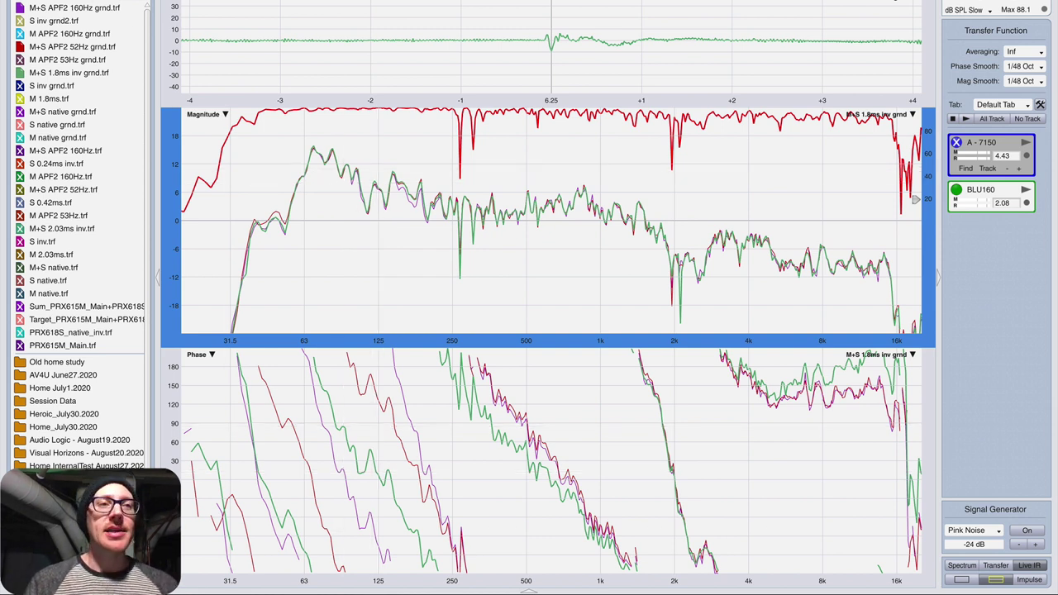
# Bring the M+S APF2 52Hz grnd.trf trace to the front of the overlaid graphs.
pyautogui.click(58, 50)
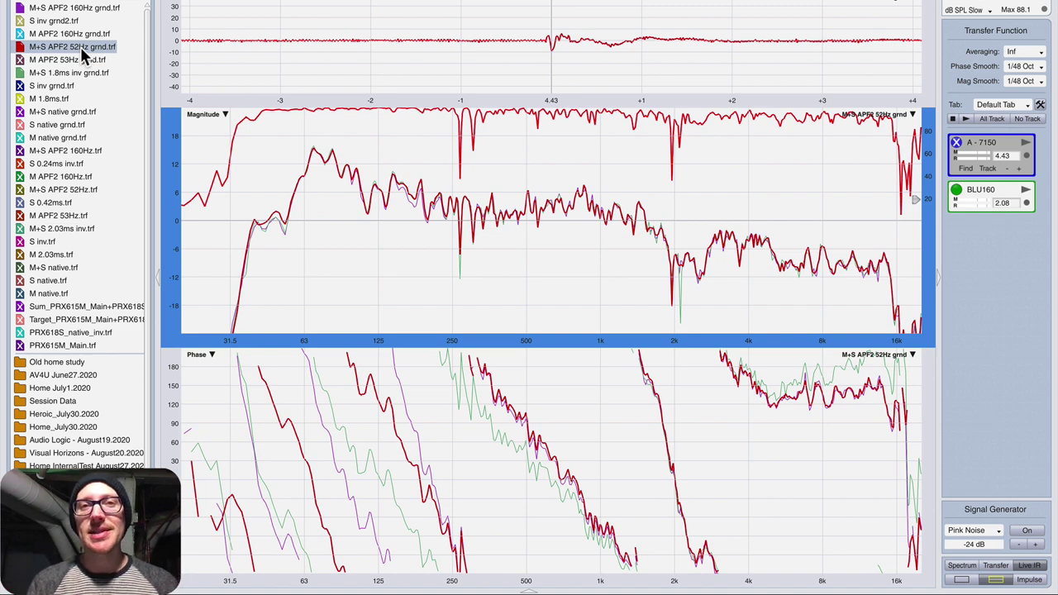
# Return Sub Aligner to Step 3 Results and open Download Results for the PRX615M, PRX618S, target and sum traces.
pyautogui.press('super+Tab')
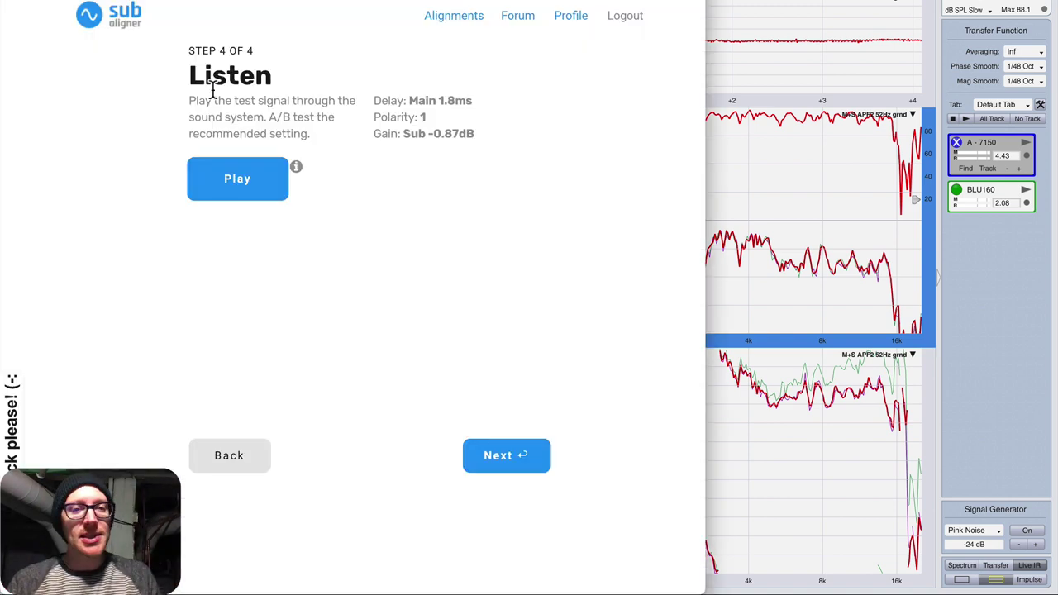
pyautogui.click(241, 463)
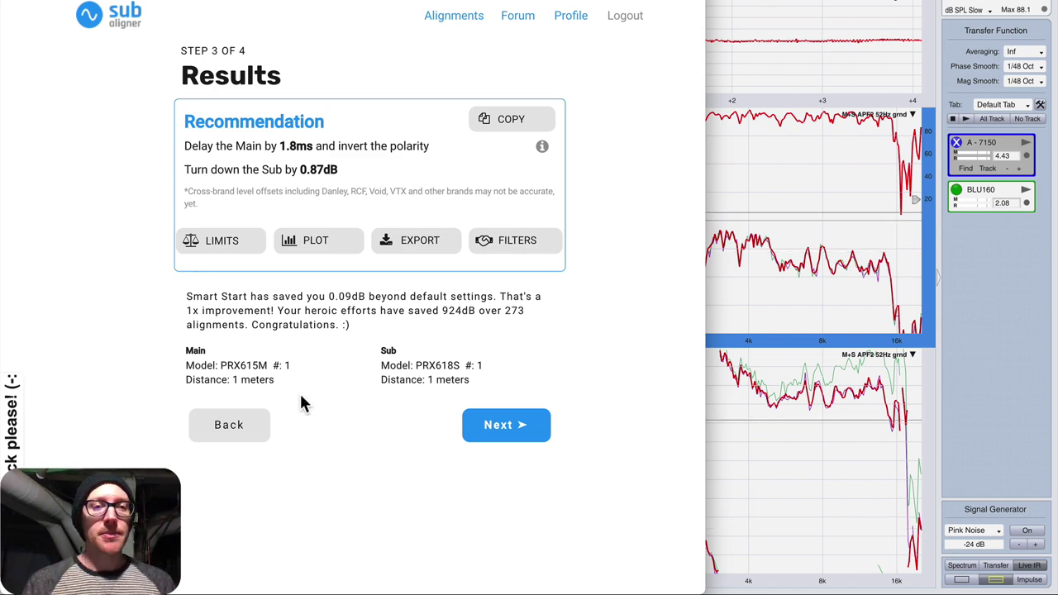
pyautogui.click(410, 253)
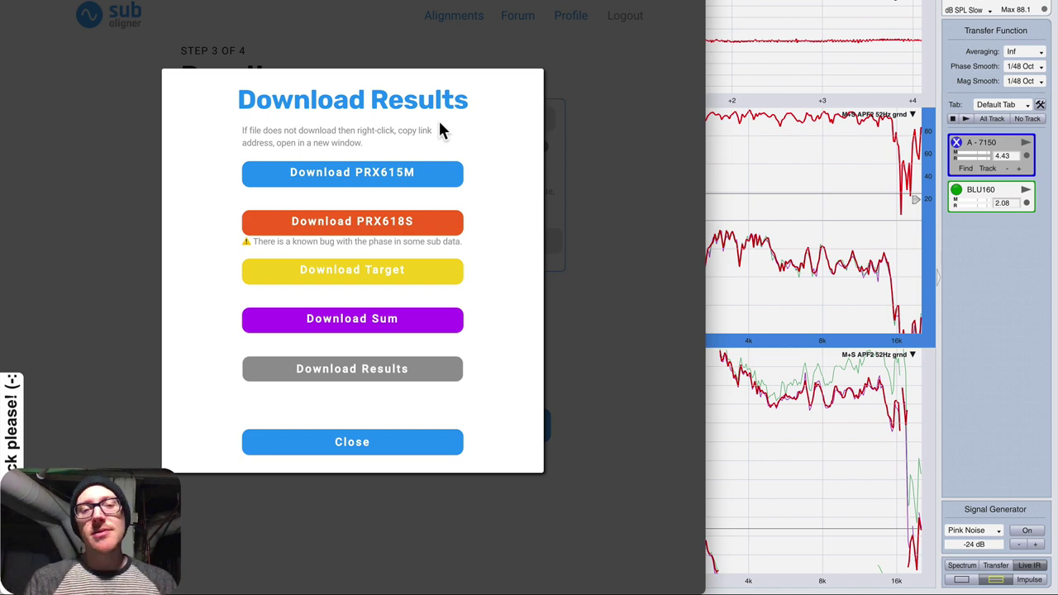
# Clear all traces, then overlay M native grnd with the PRX615M_Main reference offset to 5 dB.
pyautogui.press('super+Tab')
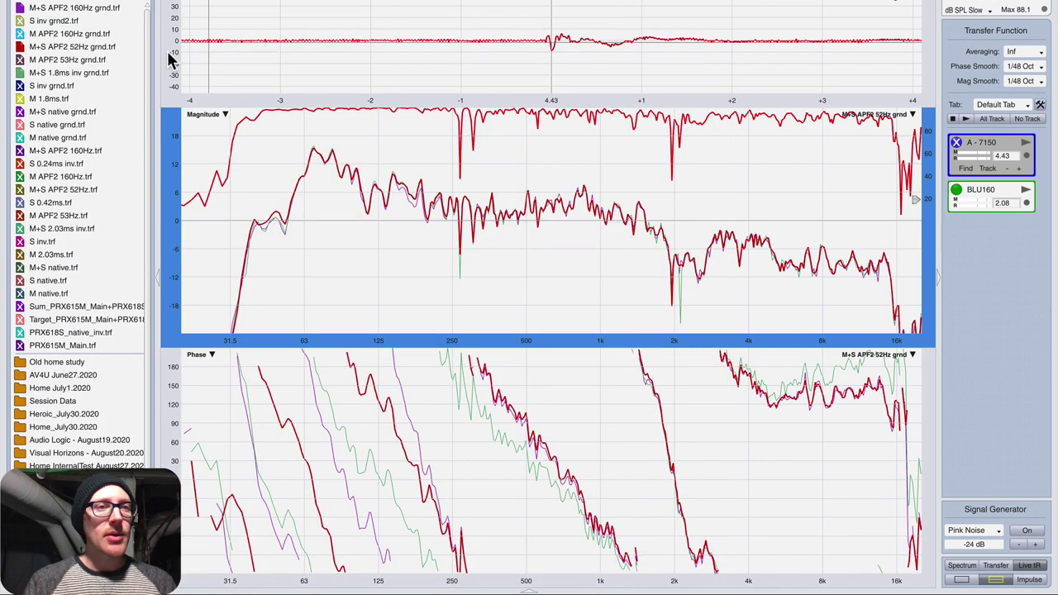
pyautogui.click(20, 8)
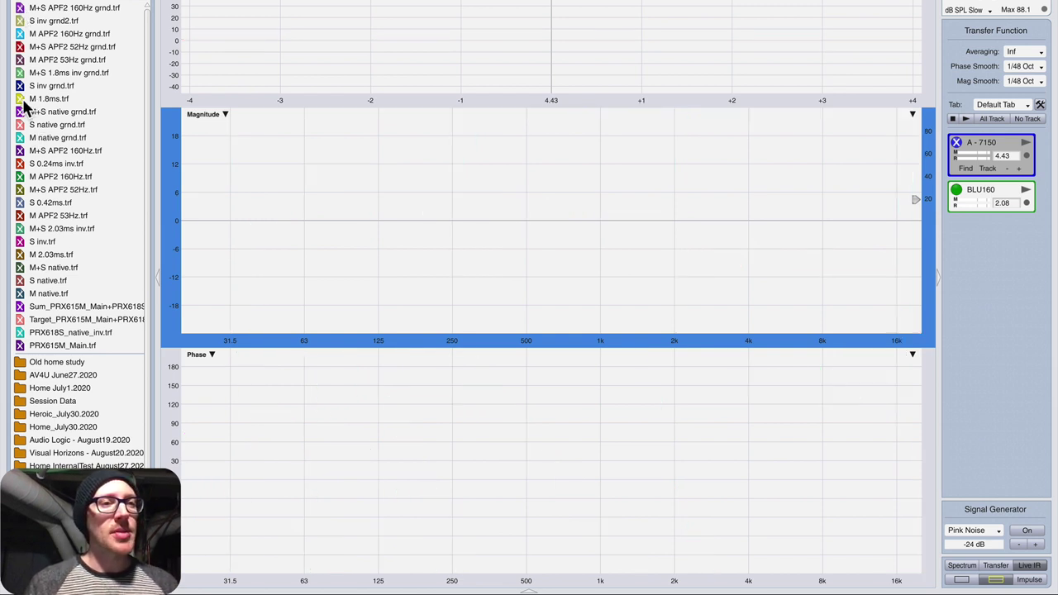
pyautogui.click(37, 137)
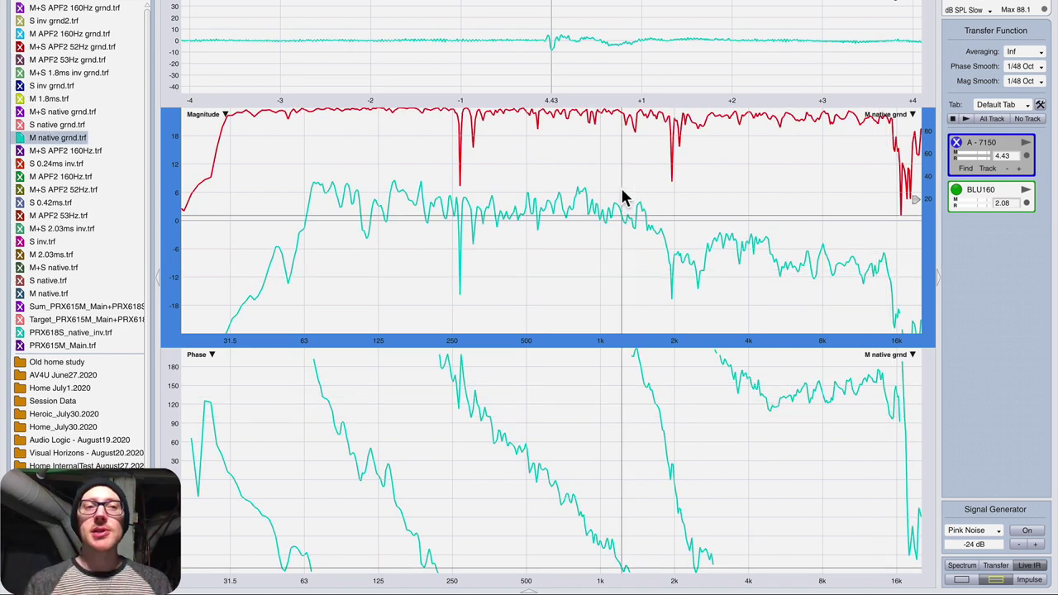
pyautogui.click(20, 347)
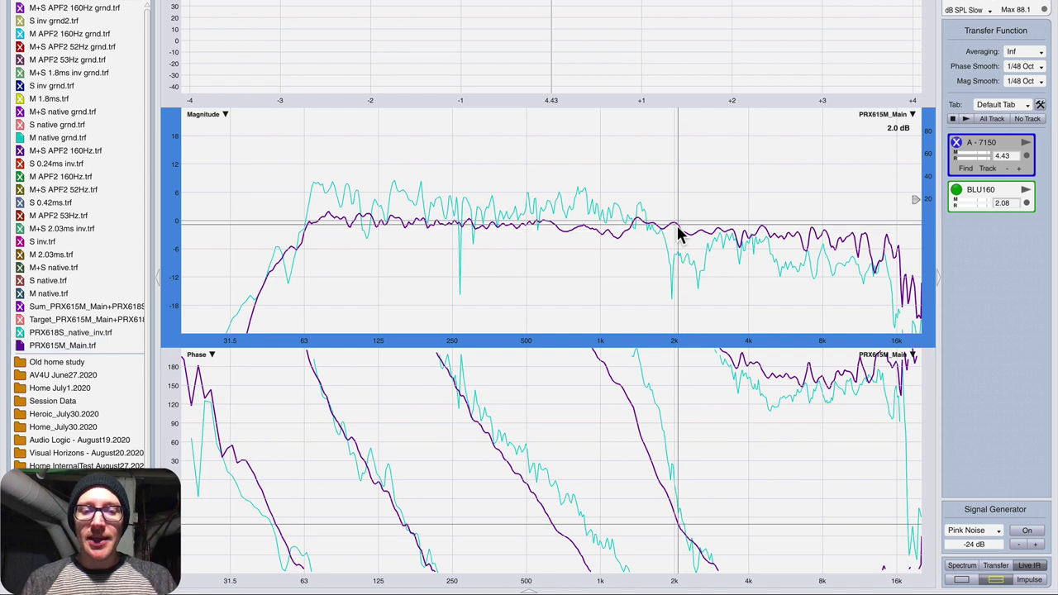
pyautogui.press('Up')
pyautogui.press('Up')
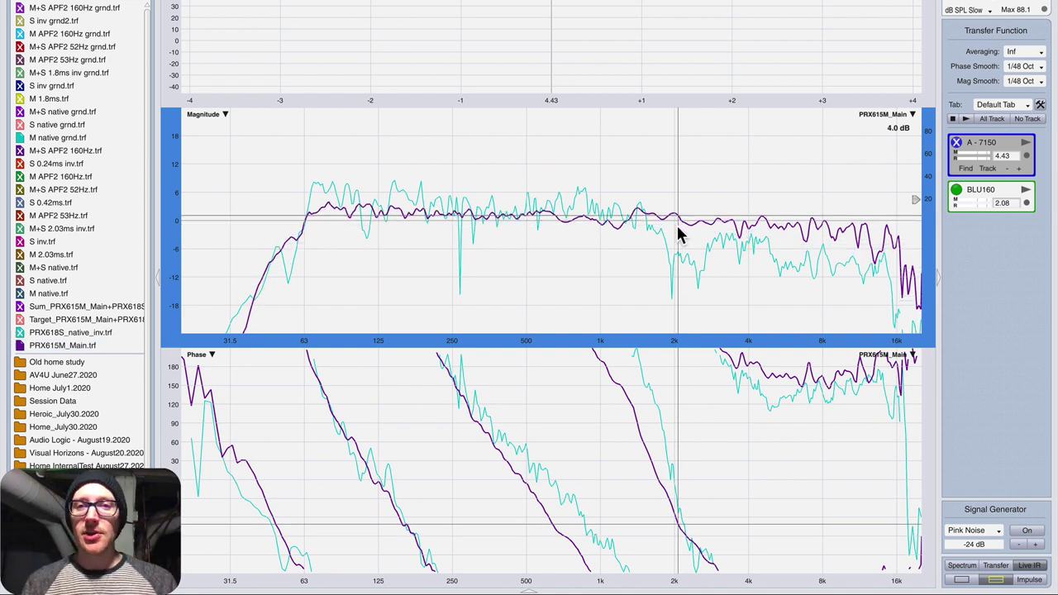
pyautogui.press('Up')
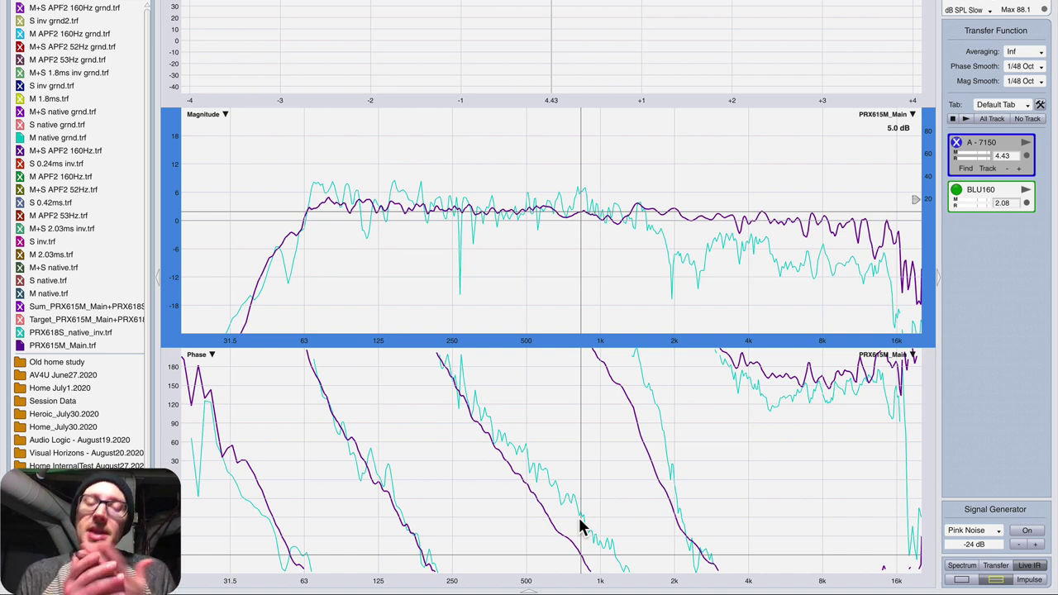
# Switch the graphs to the S inv.trf sub trace, then close Sub Aligner's Download Results dialog.
pyautogui.press('Down')
pyautogui.press('Down')
pyautogui.press('Down')
pyautogui.press('Down')
pyautogui.press('Down')
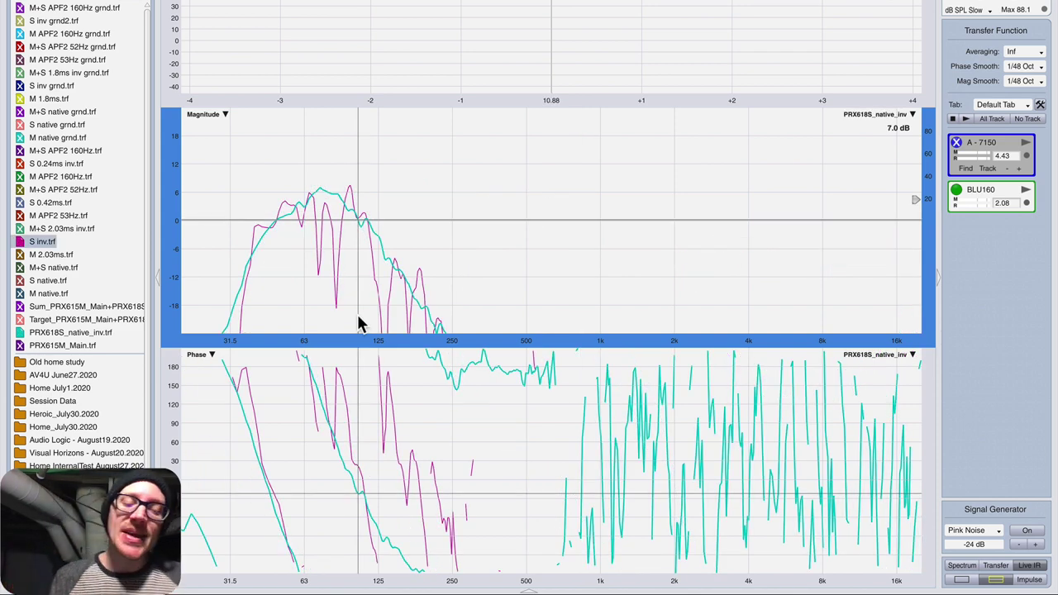
pyautogui.press('super+Tab')
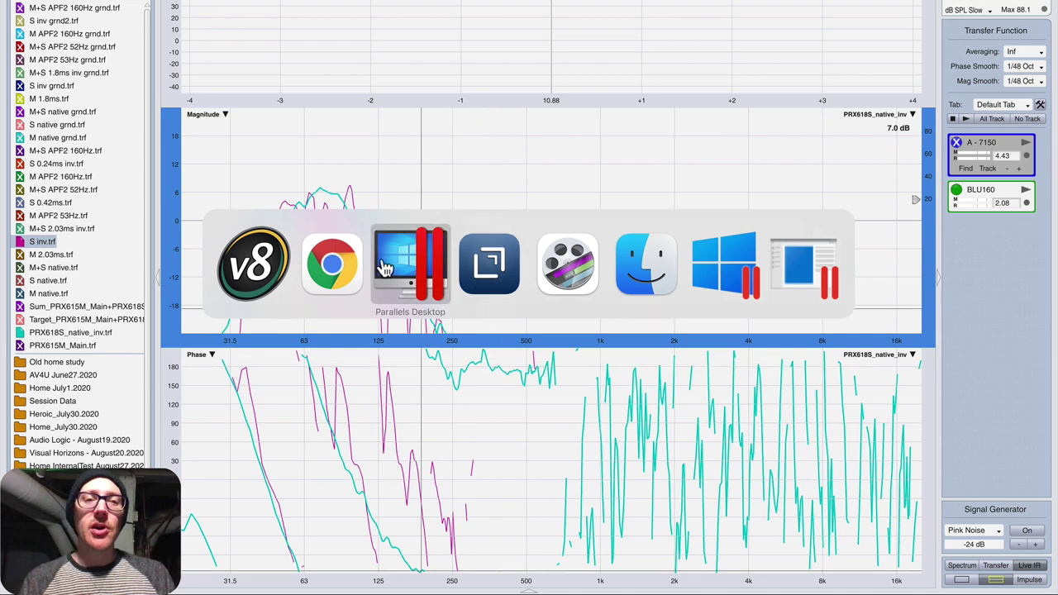
pyautogui.click(332, 265)
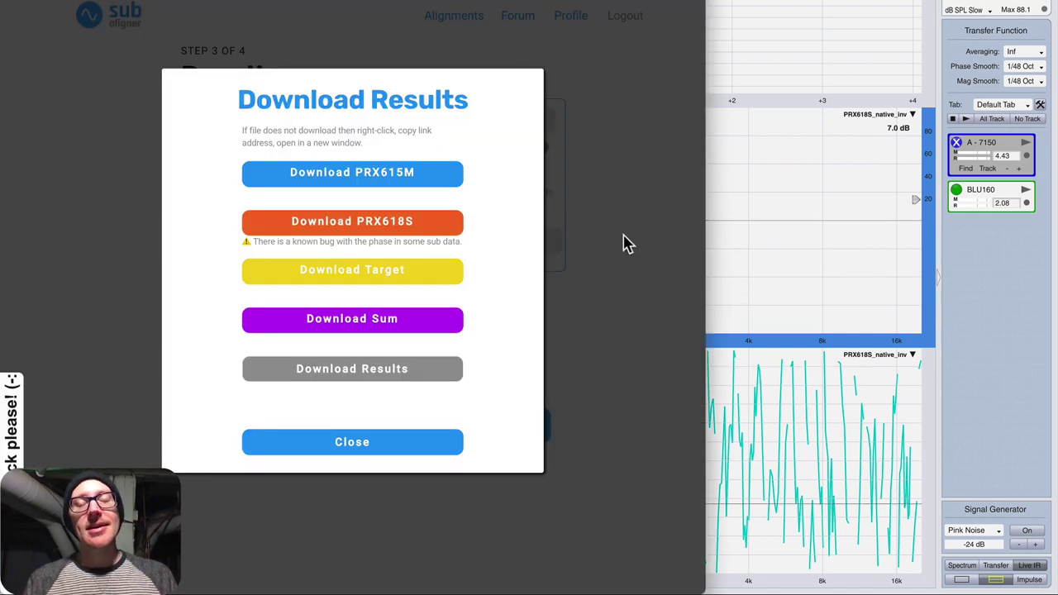
pyautogui.click(626, 242)
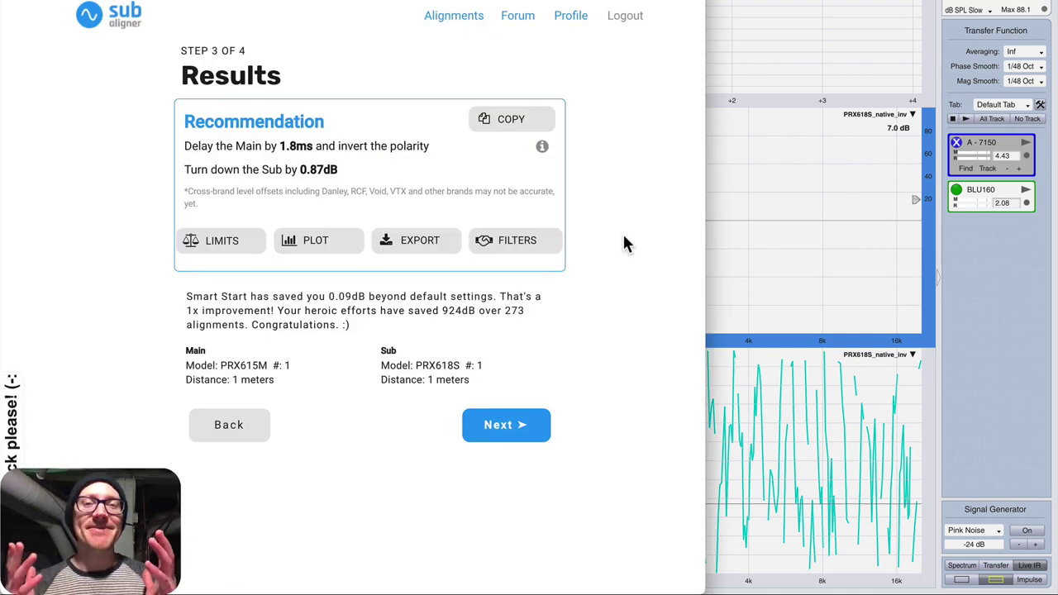